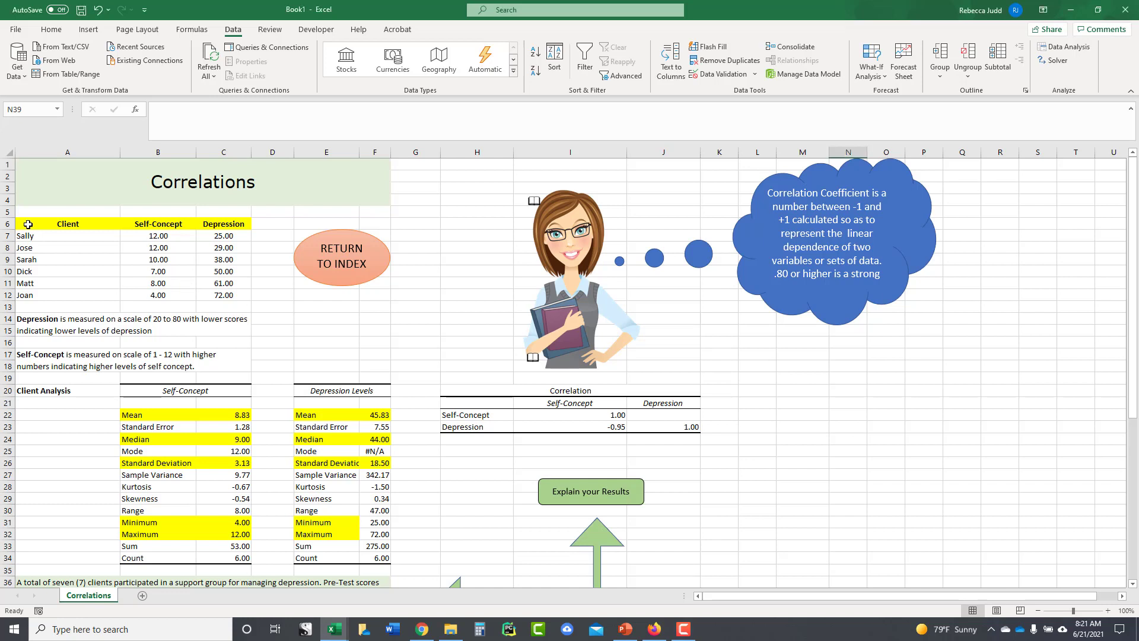
# Copy the client table and its two scale notes (A6:C18) and paste them at A48.
pyautogui.moveTo(27, 227); pyautogui.dragTo(229, 360)
pyautogui.rightClick(213, 330)
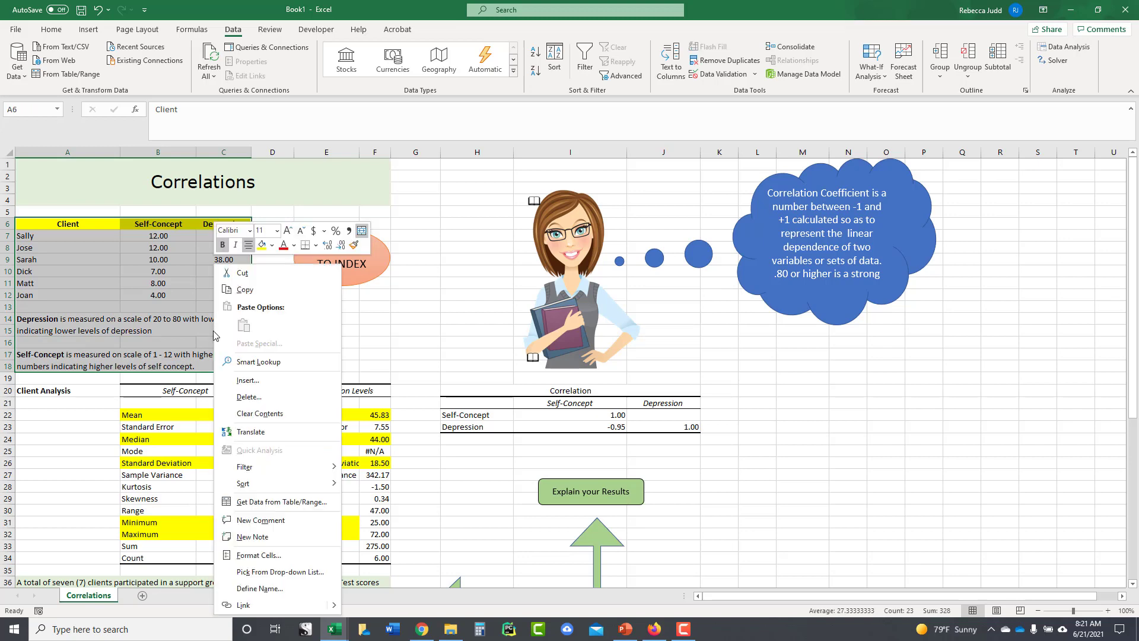
pyautogui.click(295, 305)
pyautogui.scroll(-9, 295, 305)
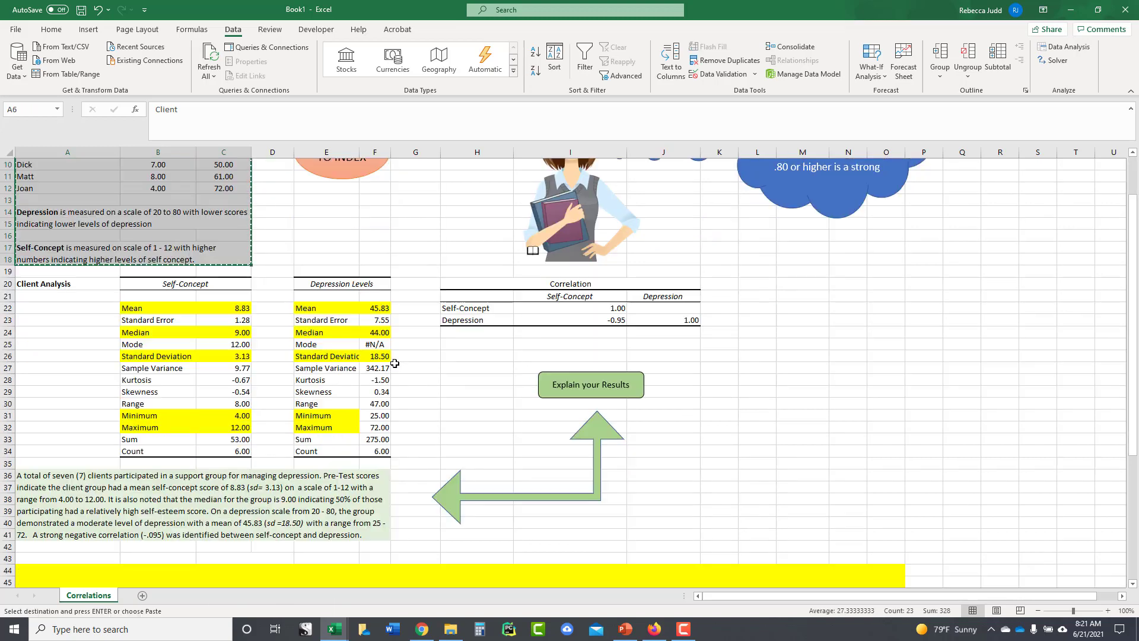
pyautogui.click(68, 403)
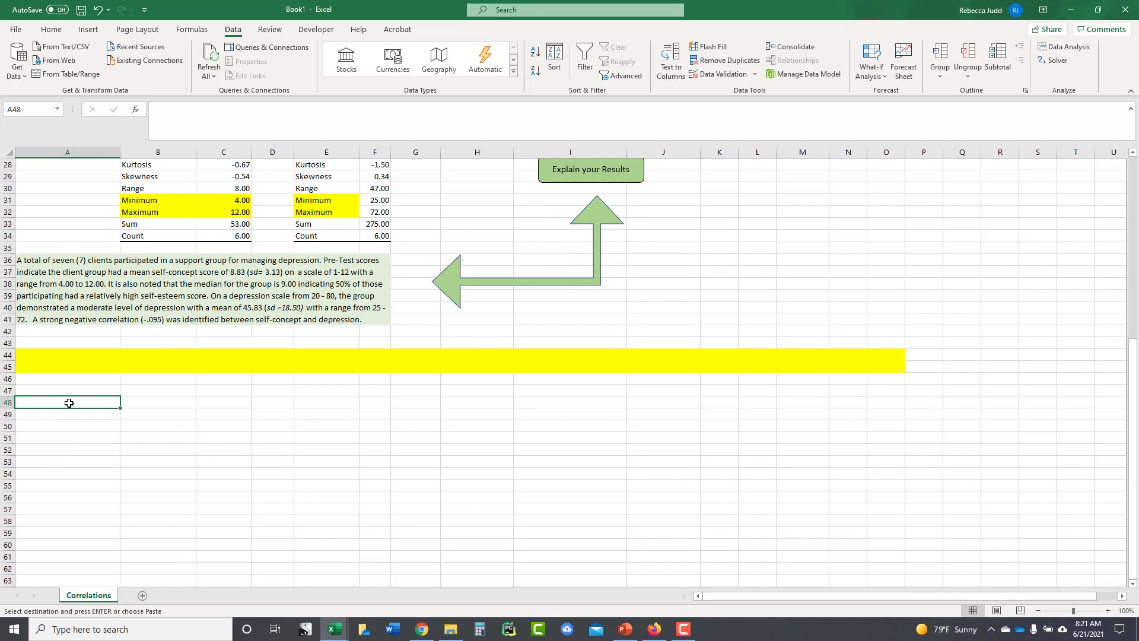
pyautogui.rightClick(69, 403)
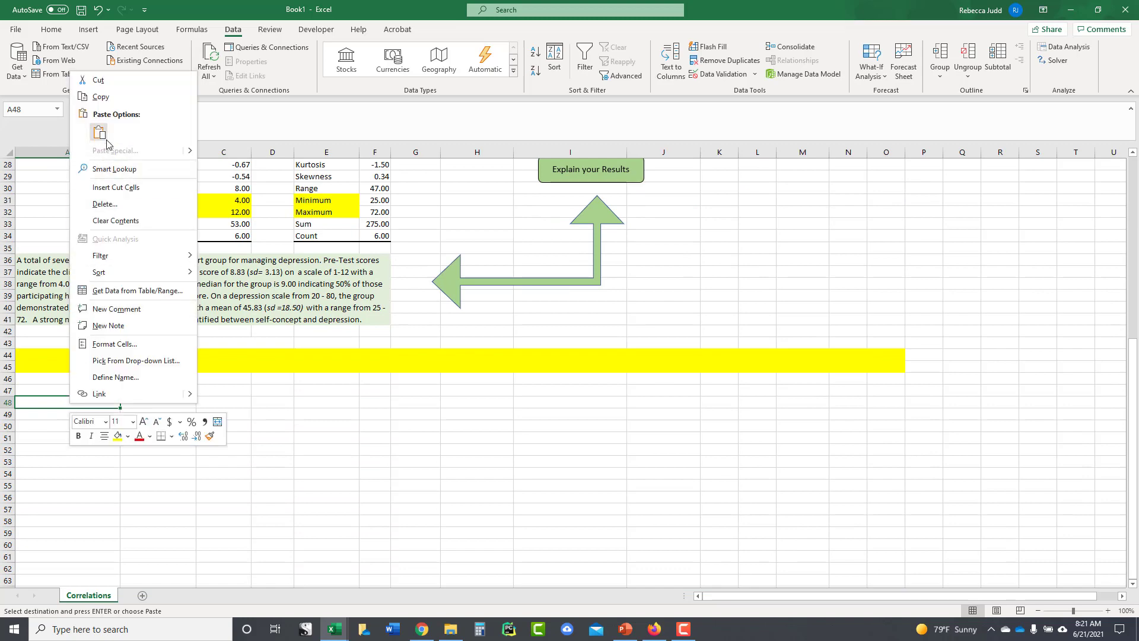
pyautogui.press('Escape')
pyautogui.press('Return')
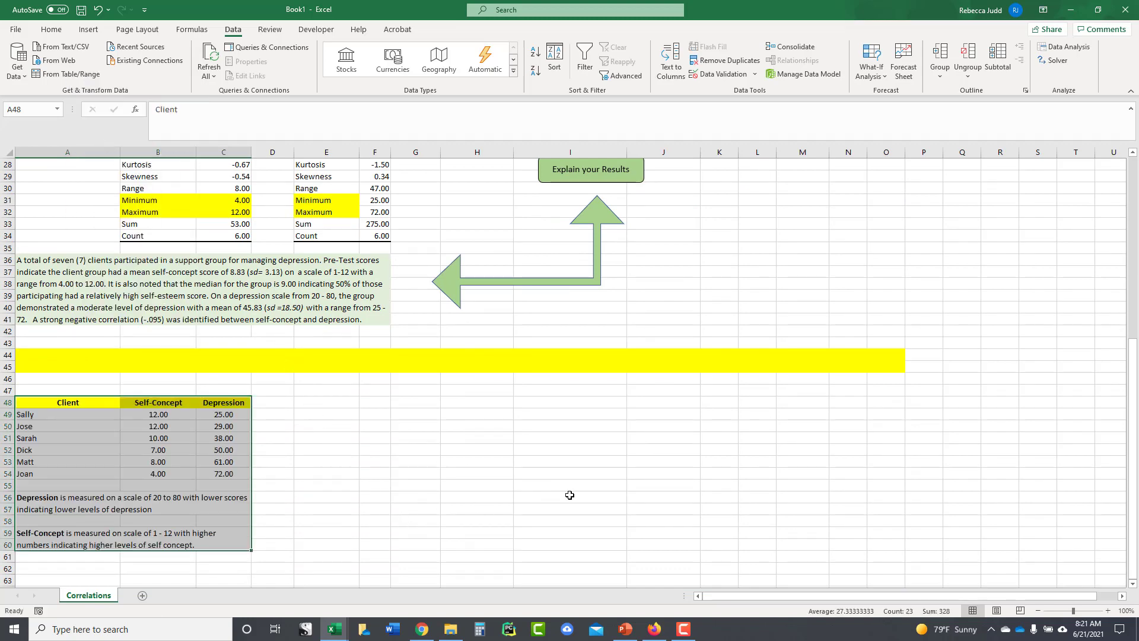
pyautogui.scroll(3, 453, 322)
pyautogui.scroll(-4, 488, 470)
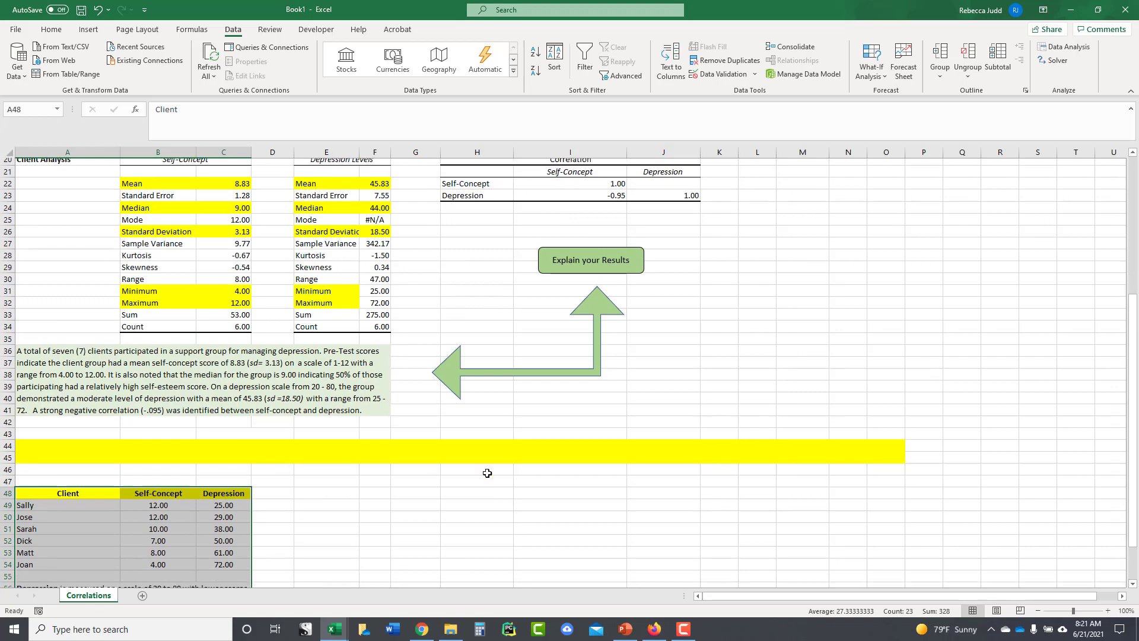
pyautogui.click(426, 461)
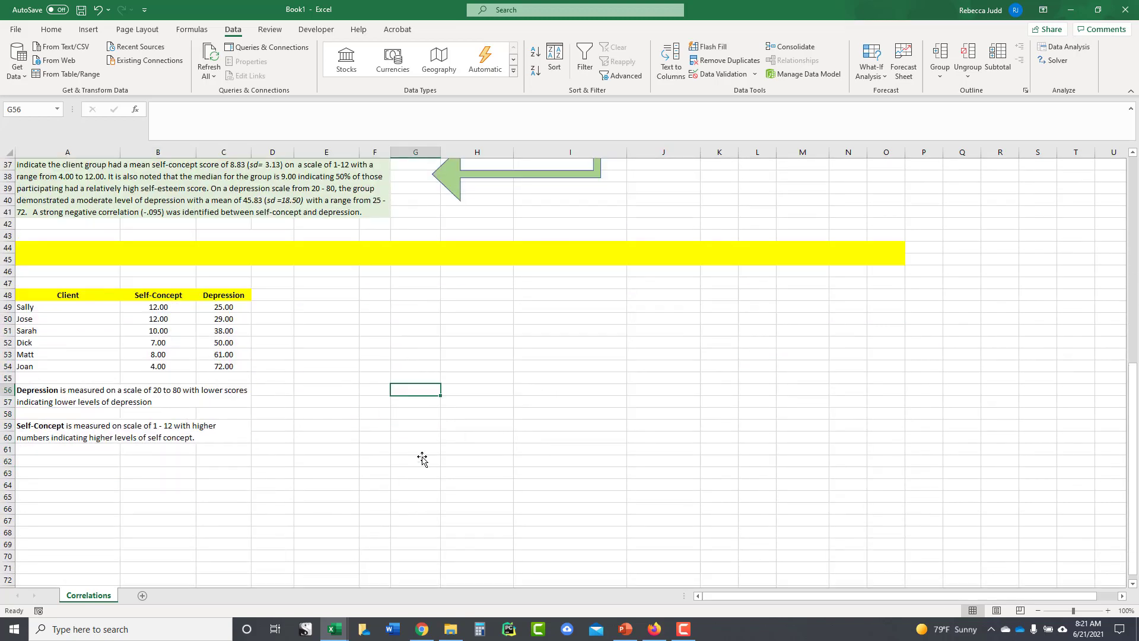
pyautogui.scroll(-1, 380, 427)
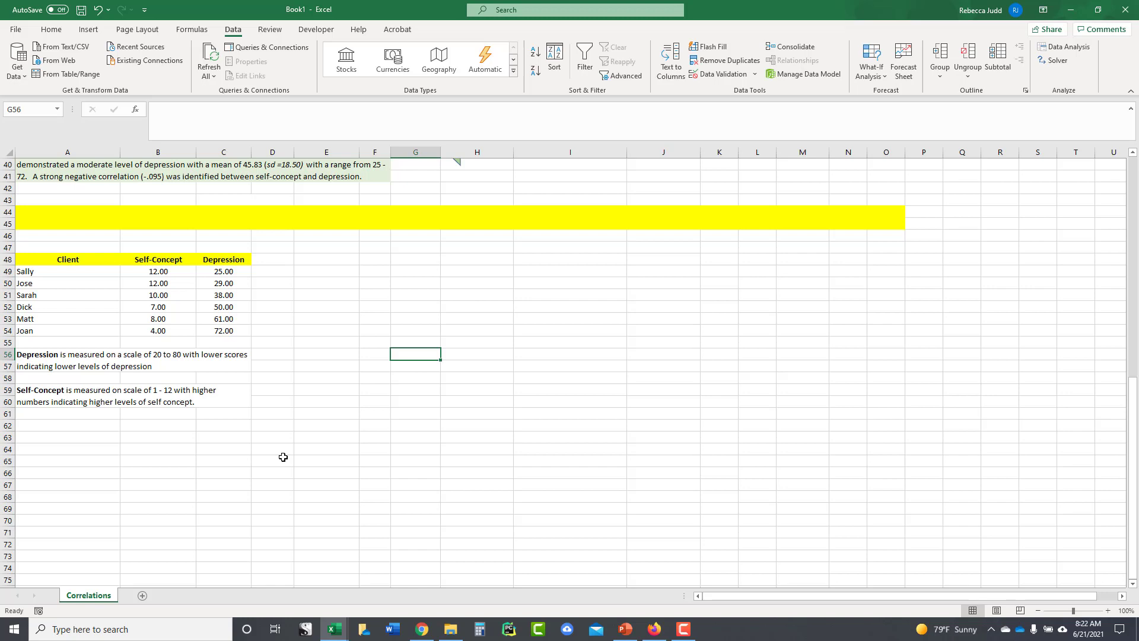
# Enter in A62 'hypothesis: Those with higher levels of self-concept will have lower levels of depression'.
pyautogui.click(104, 423)
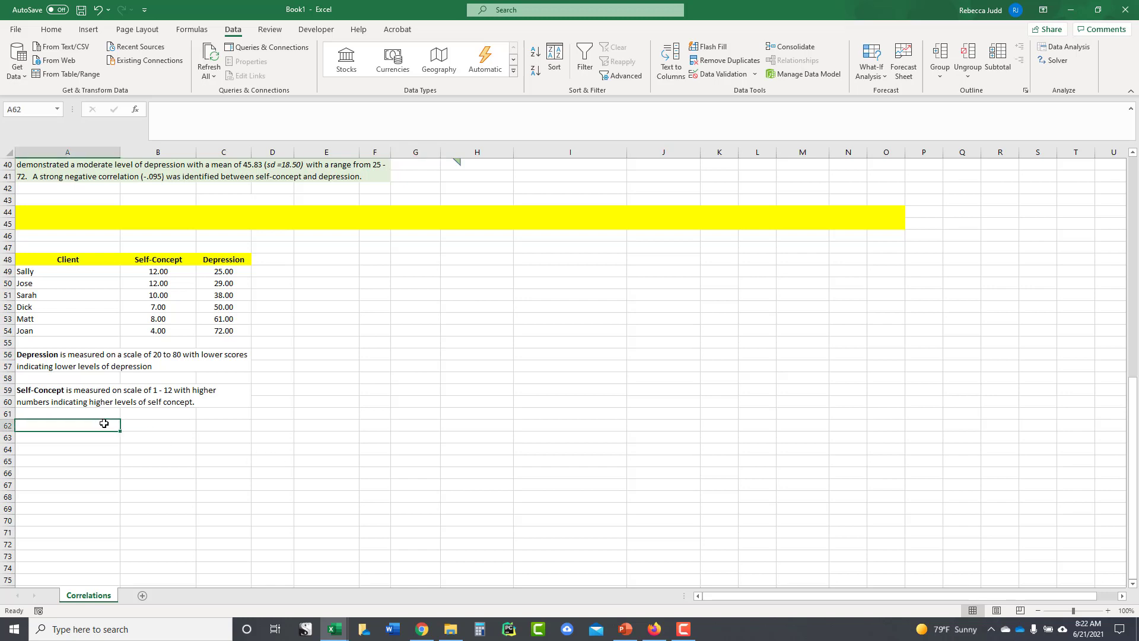
pyautogui.write('hypothesis')
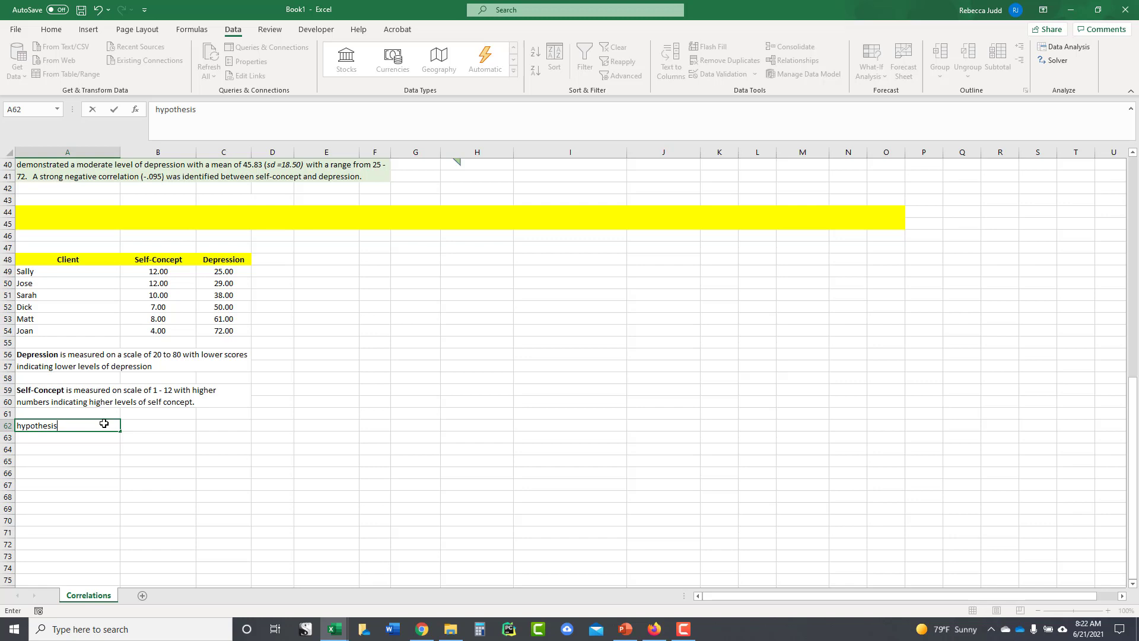
pyautogui.write(': Those with higher levels of ')
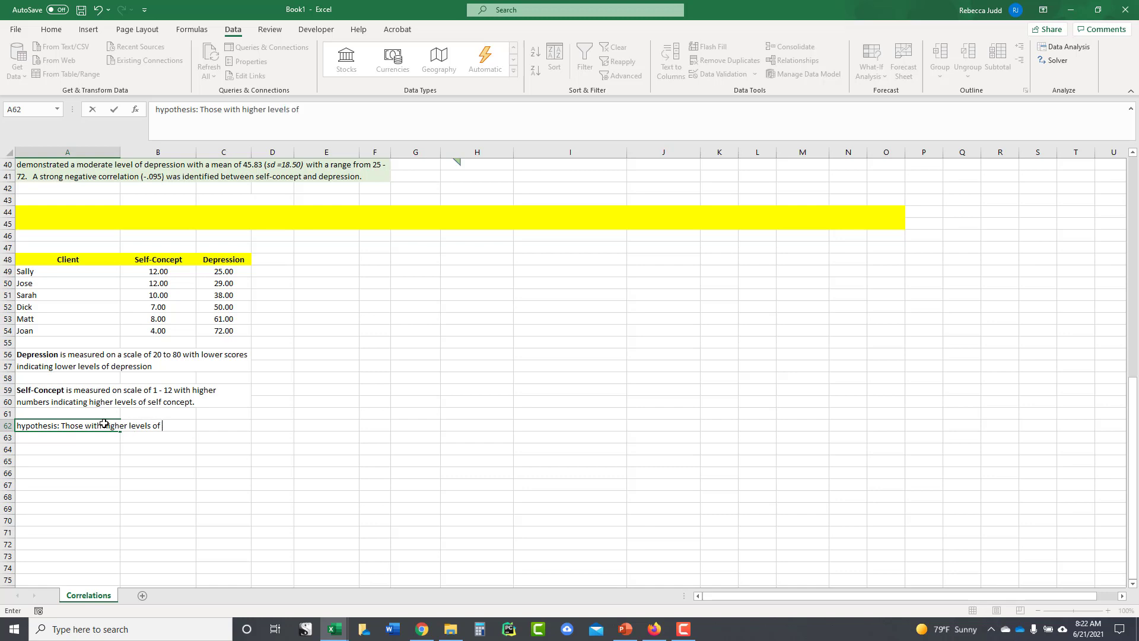
pyautogui.write('self-concept witll have lower')
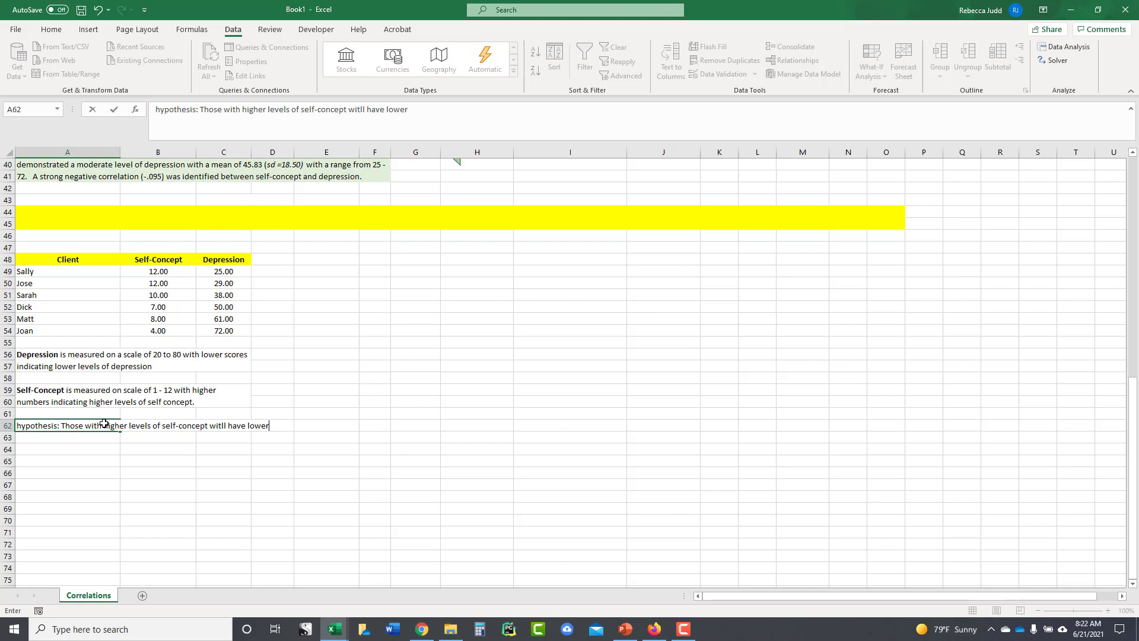
pyautogui.write(' levels of depression.')
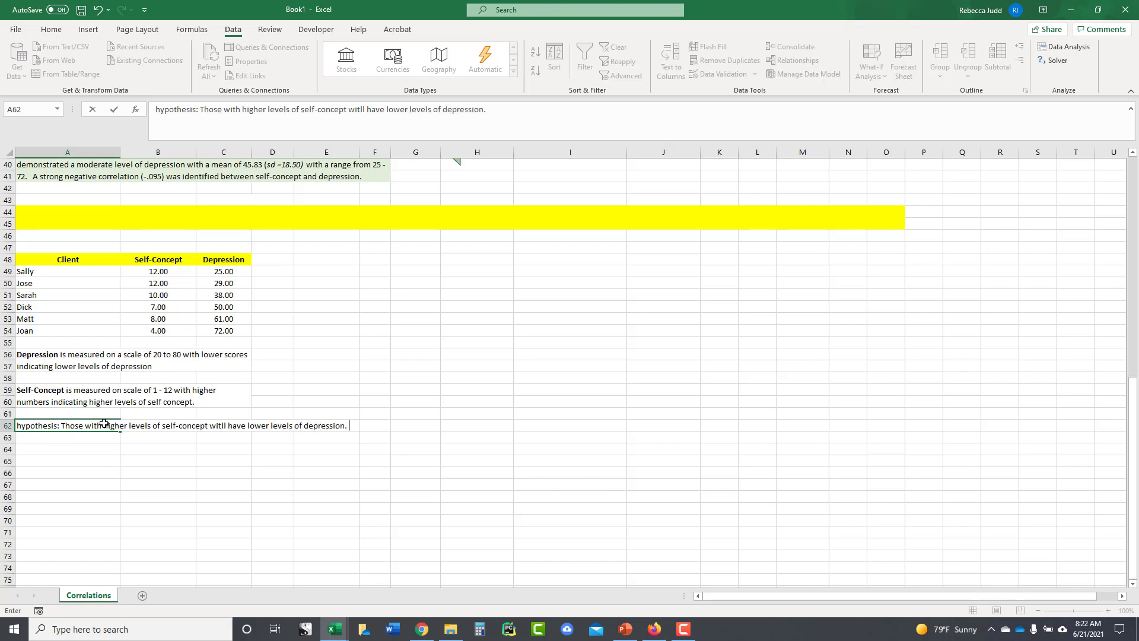
pyautogui.click(227, 425)
pyautogui.press('BackSpace')
pyautogui.press('BackSpace')
pyautogui.press('BackSpace')
pyautogui.press('BackSpace')
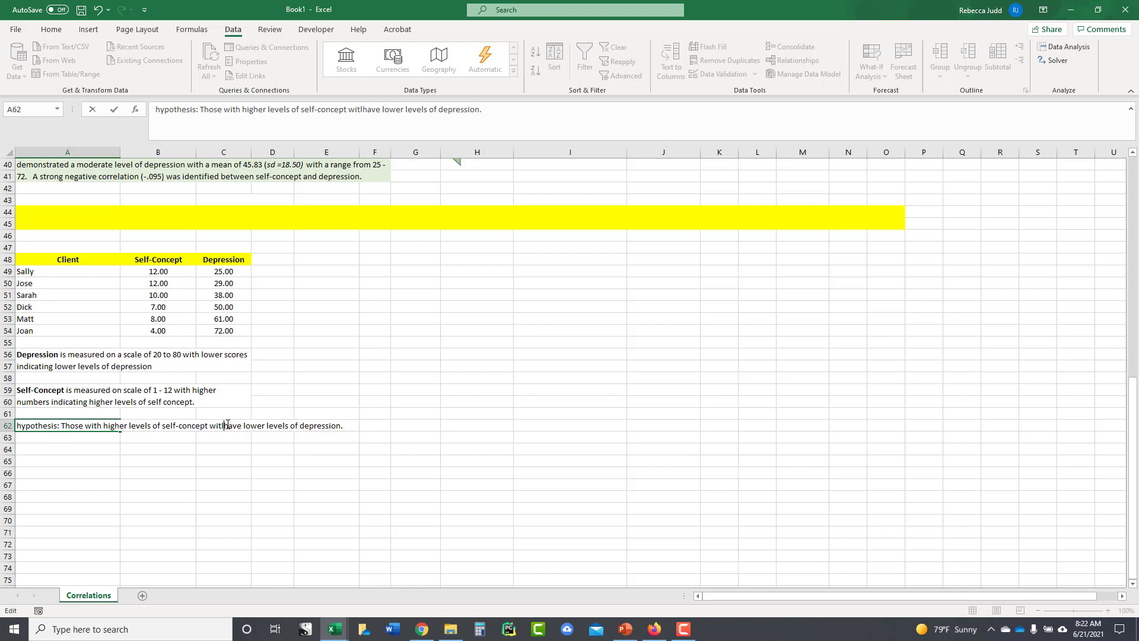
pyautogui.write('ll')
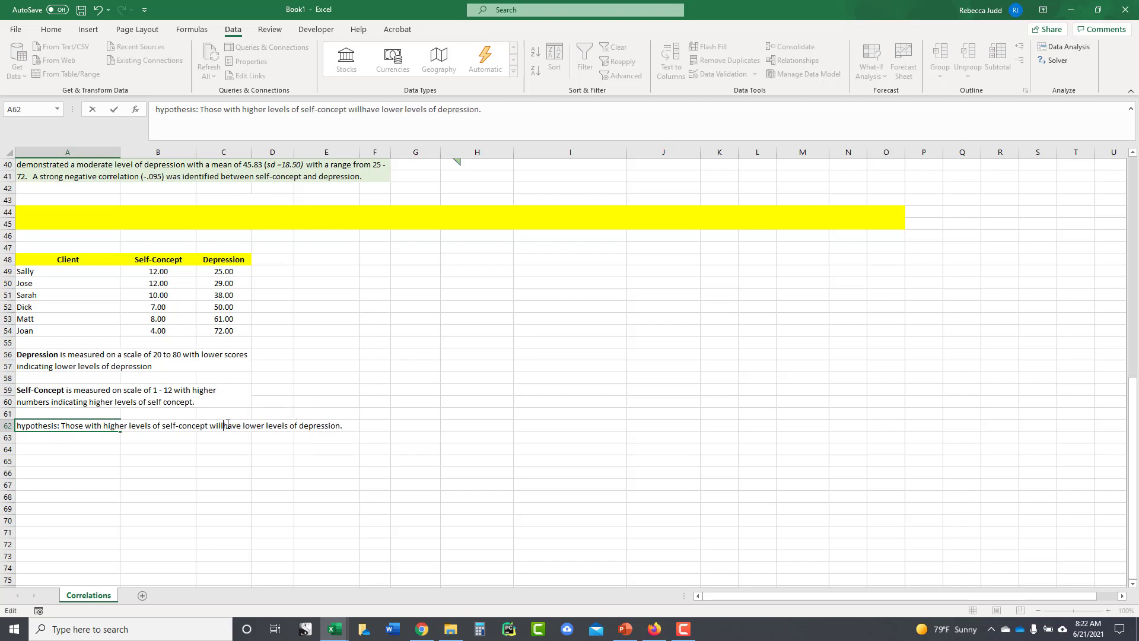
pyautogui.hotkey('ctrl', 'Return')
pyautogui.click(328, 447)
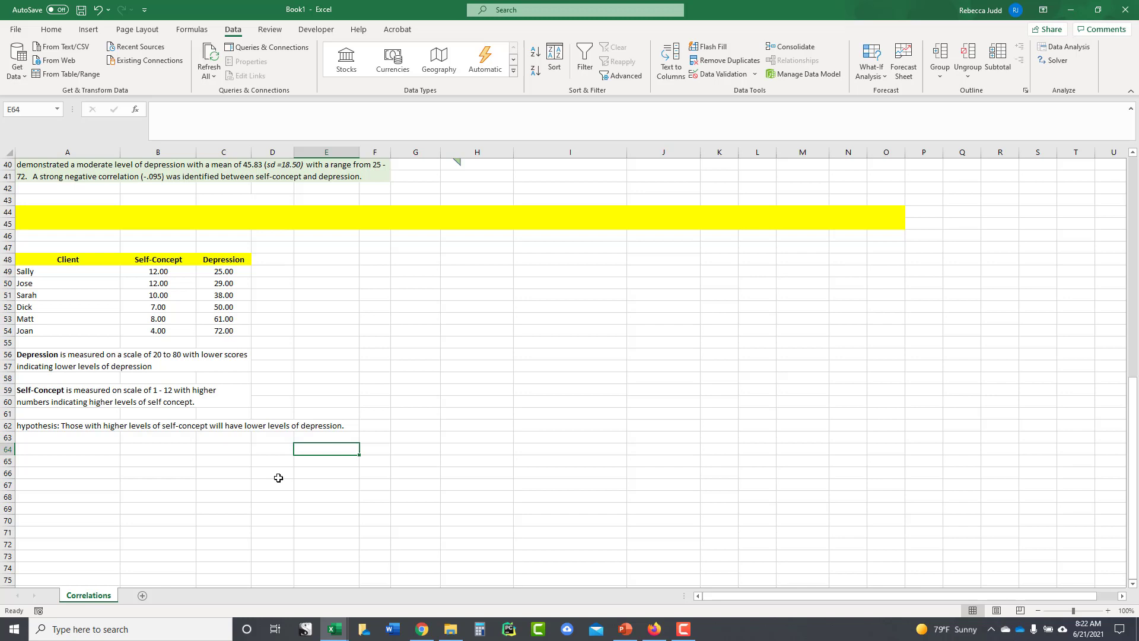
# With H48 selected, start a Correlation analysis from the Data Analysis tools.
pyautogui.click(486, 256)
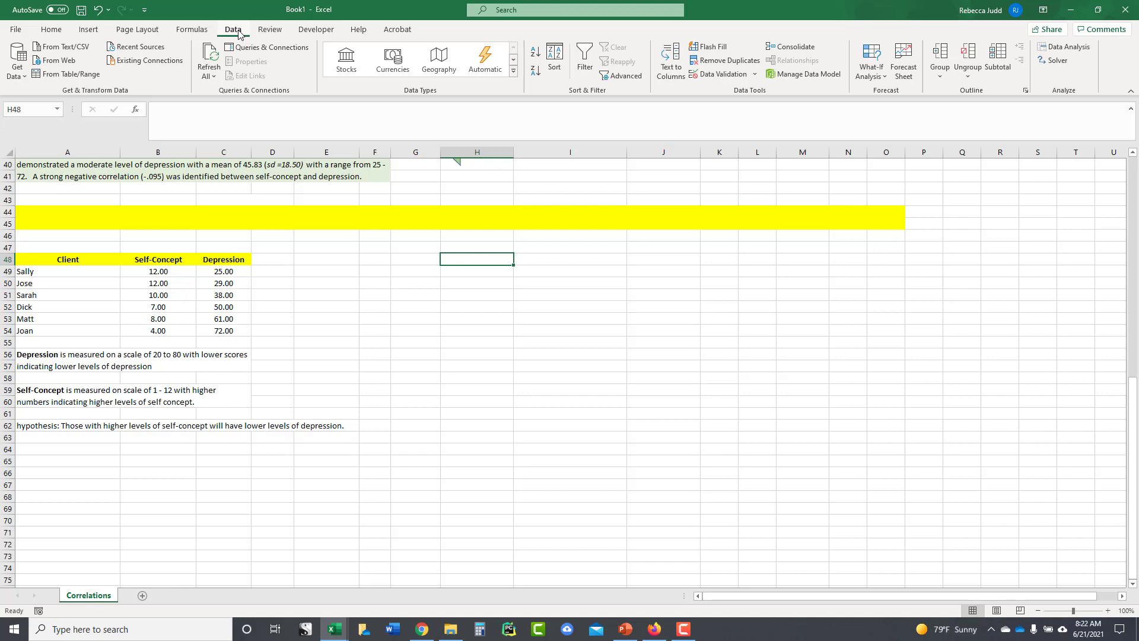
pyautogui.click(1069, 51)
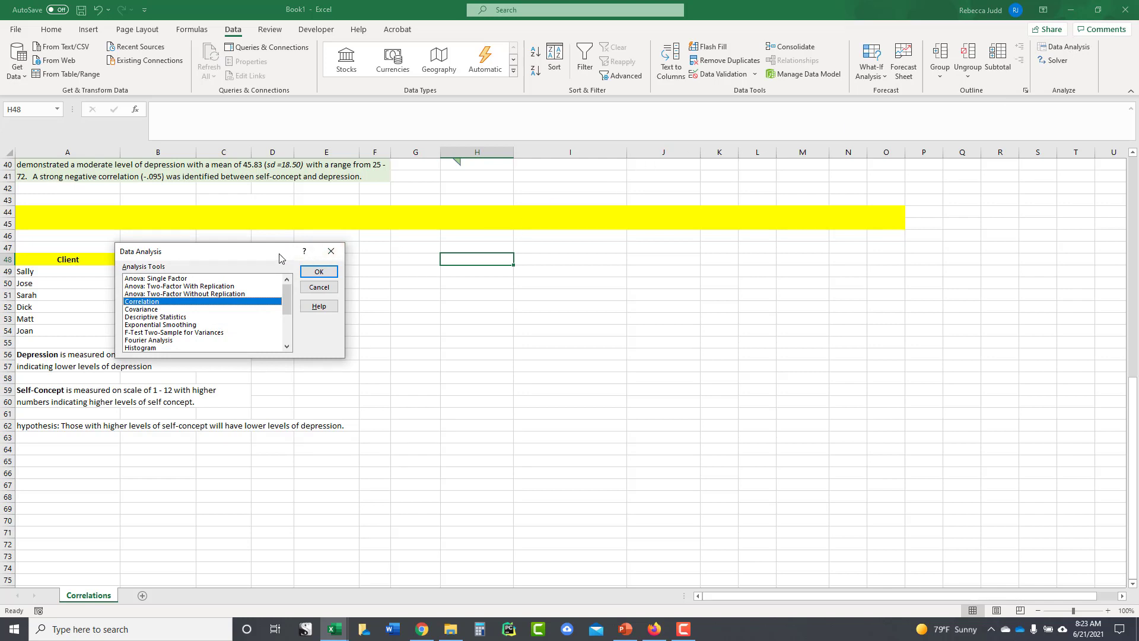
pyautogui.moveTo(282, 256); pyautogui.dragTo(711, 300)
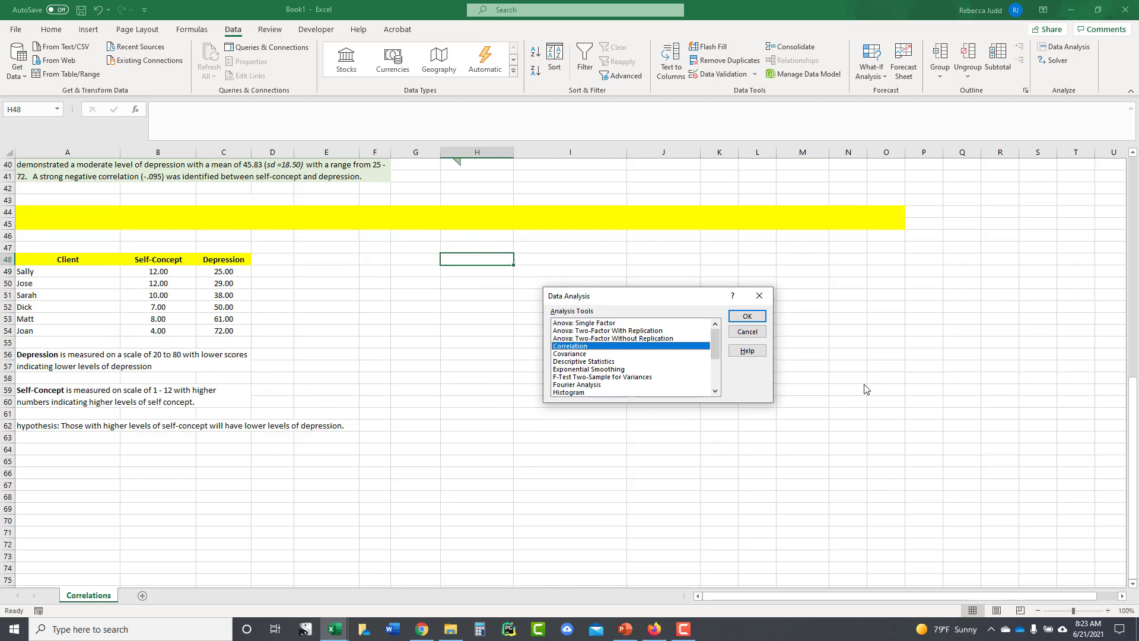
pyautogui.click(747, 316)
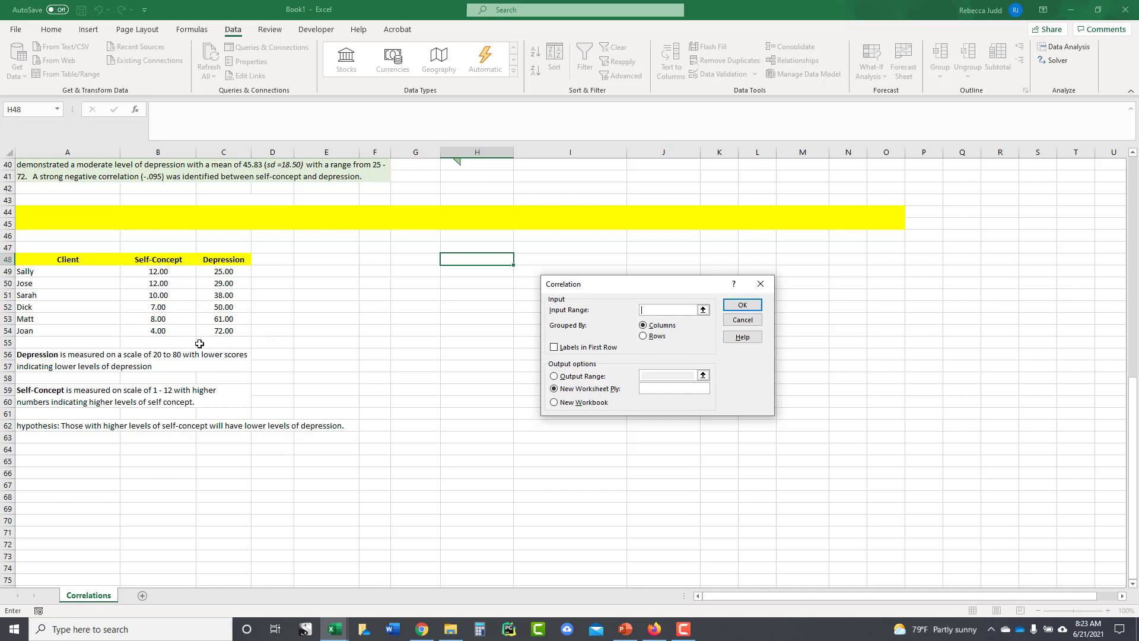
# Run the correlation on B48:C54 with labels in the first row, output to H48:I48.
pyautogui.click(702, 310)
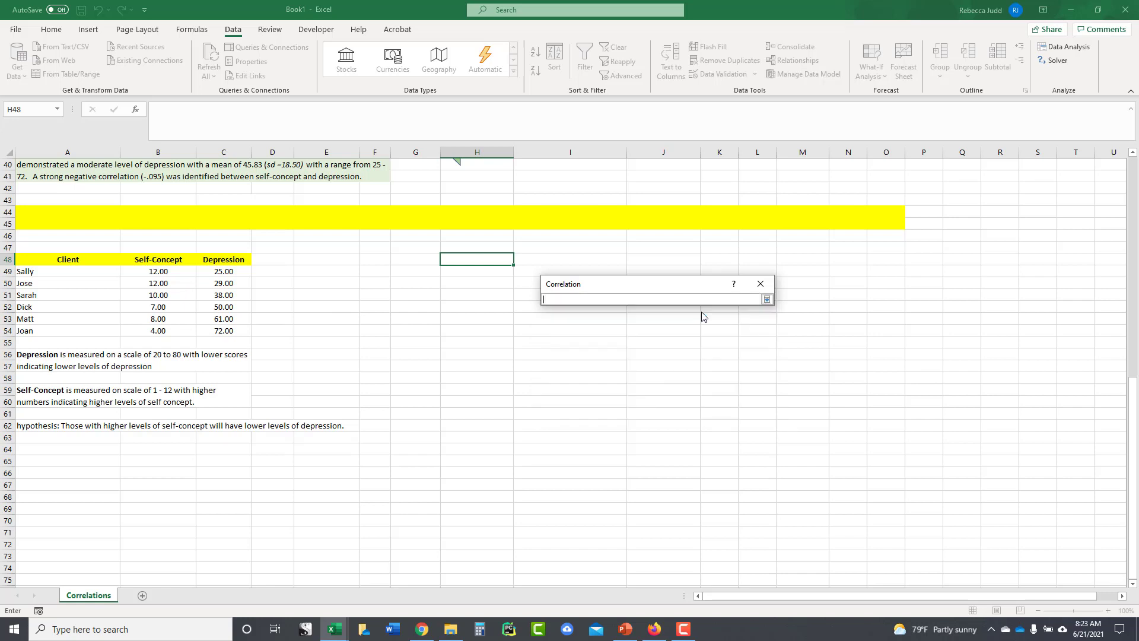
pyautogui.click(163, 259)
pyautogui.moveTo(197, 260); pyautogui.dragTo(218, 328)
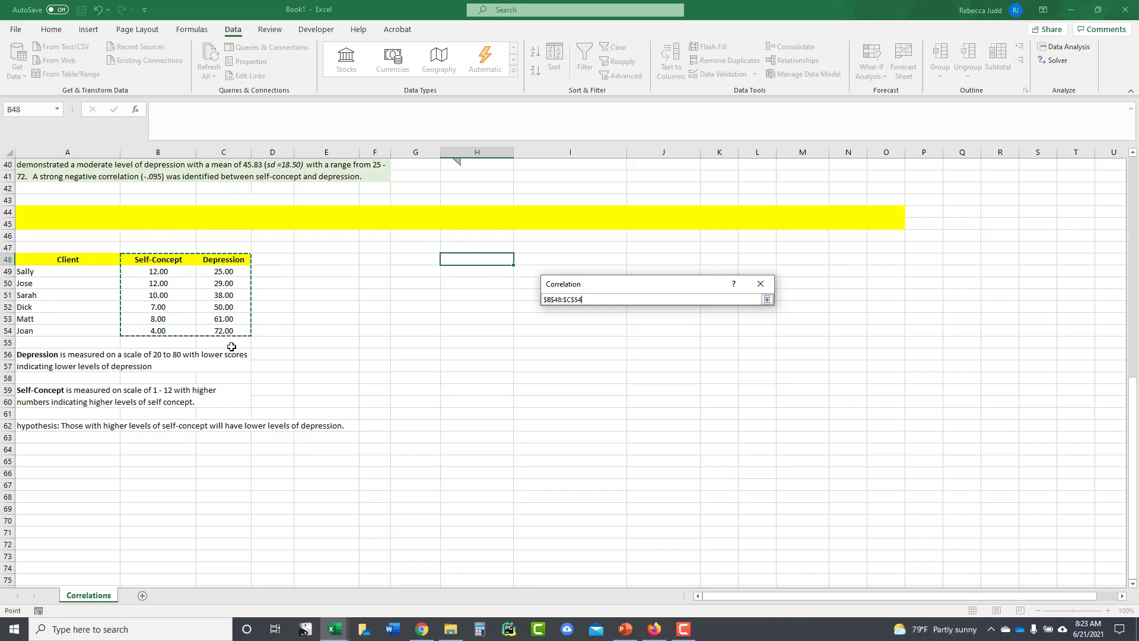
pyautogui.click(768, 300)
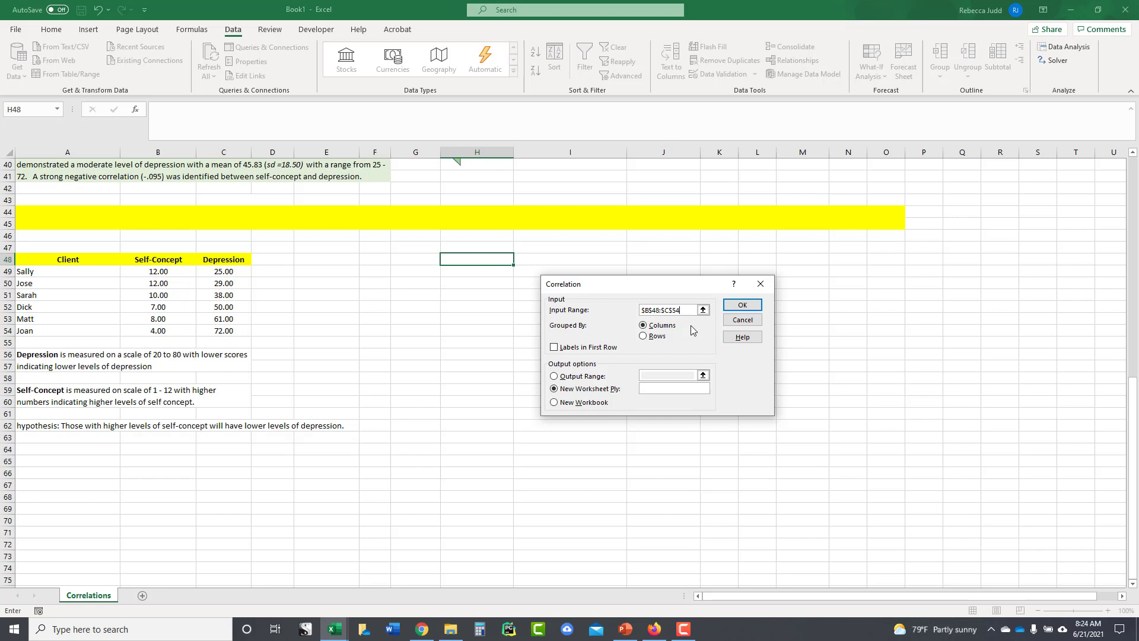
pyautogui.click(564, 352)
pyautogui.click(555, 377)
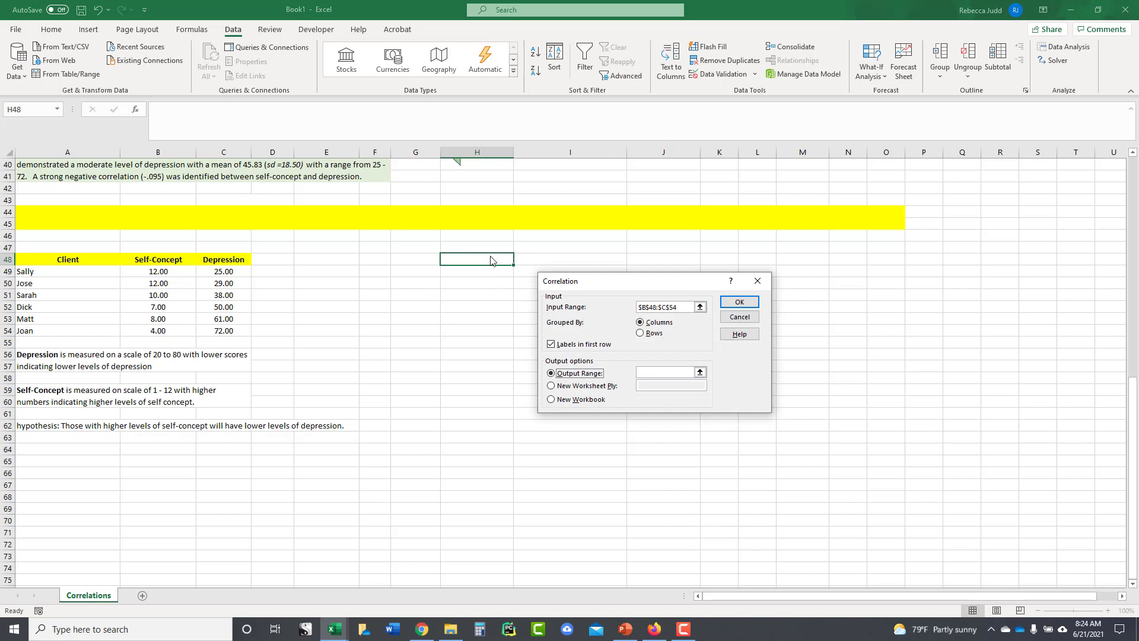
pyautogui.click(700, 372)
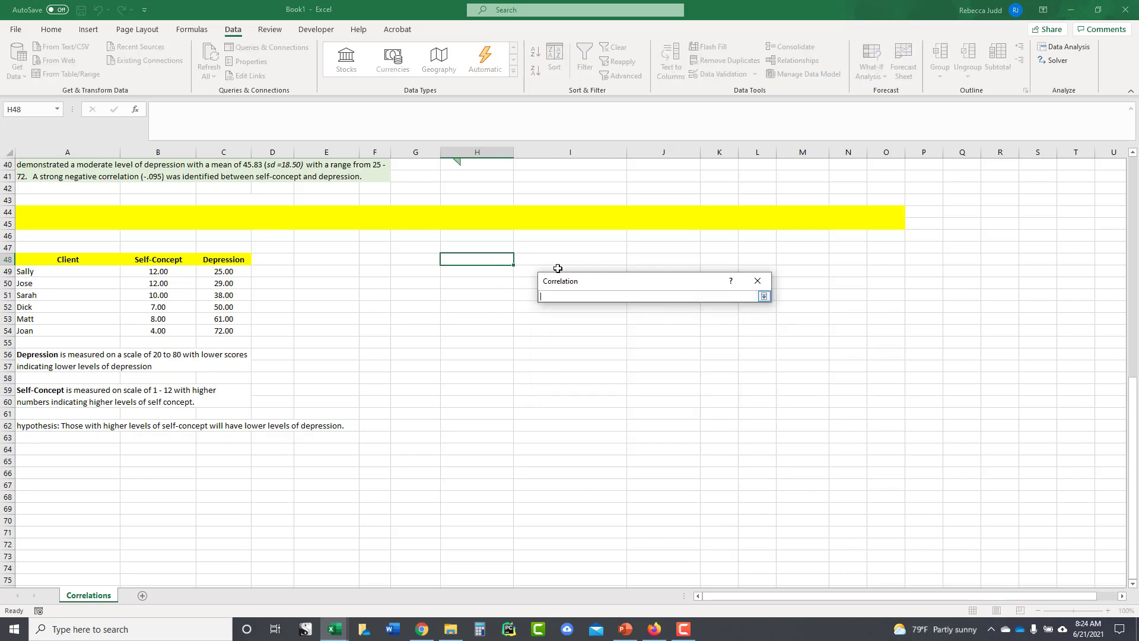
pyautogui.moveTo(502, 260); pyautogui.dragTo(521, 264)
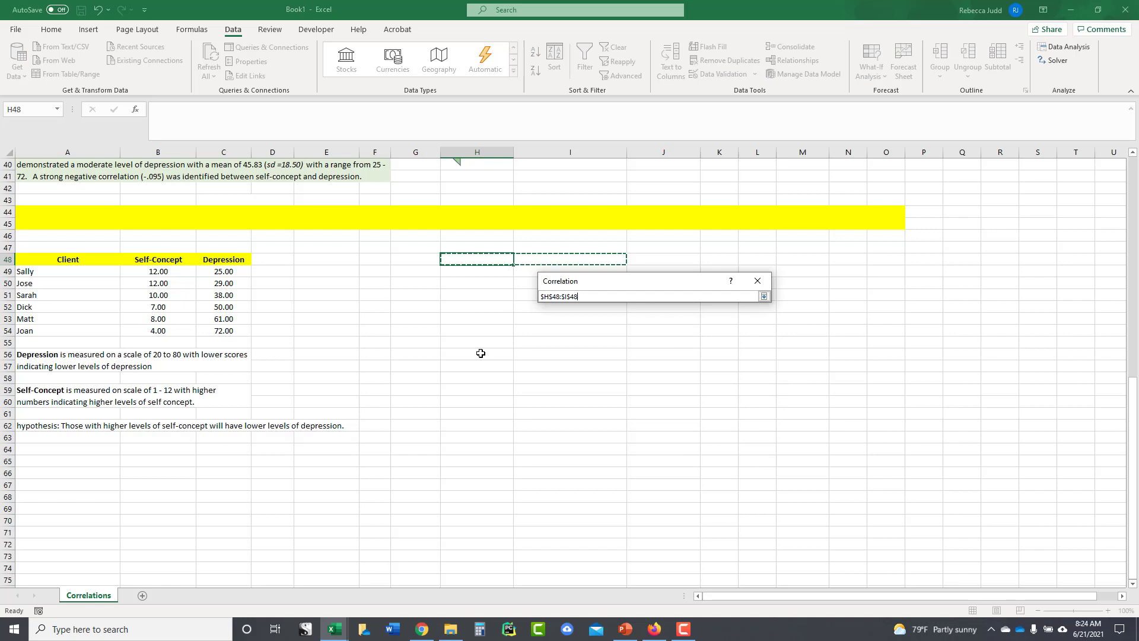
pyautogui.click(764, 296)
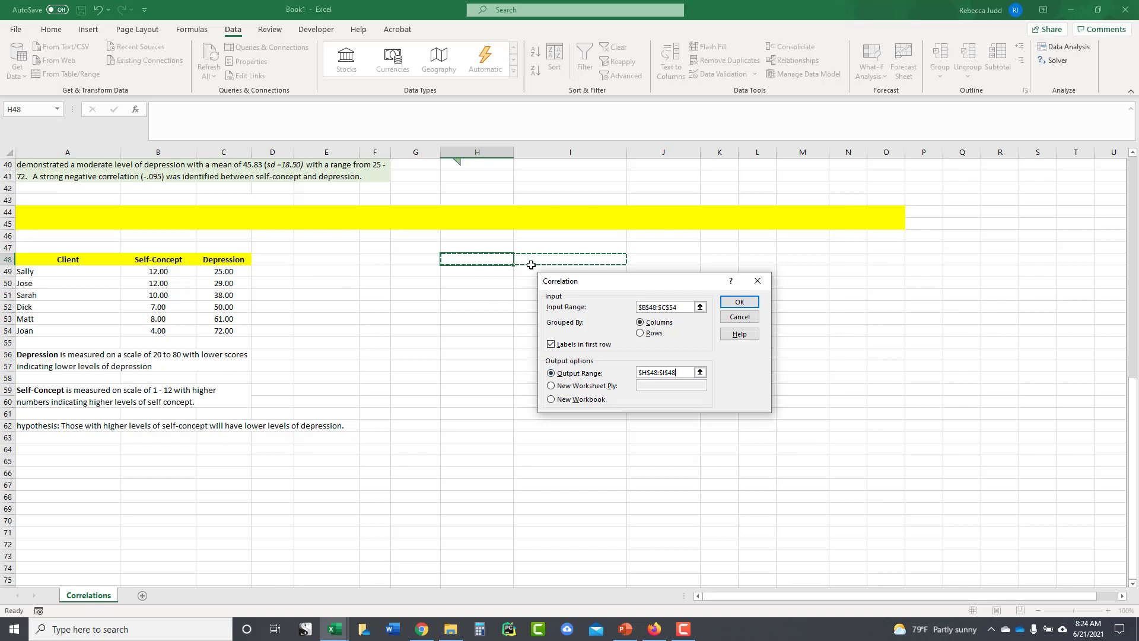
pyautogui.click(739, 302)
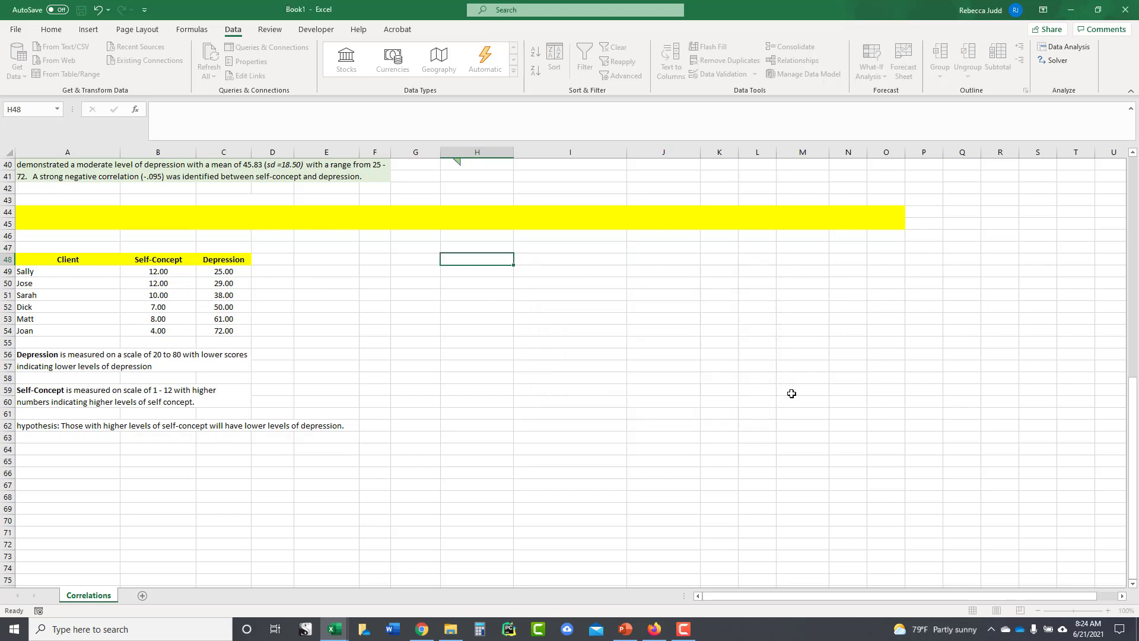
pyautogui.click(592, 389)
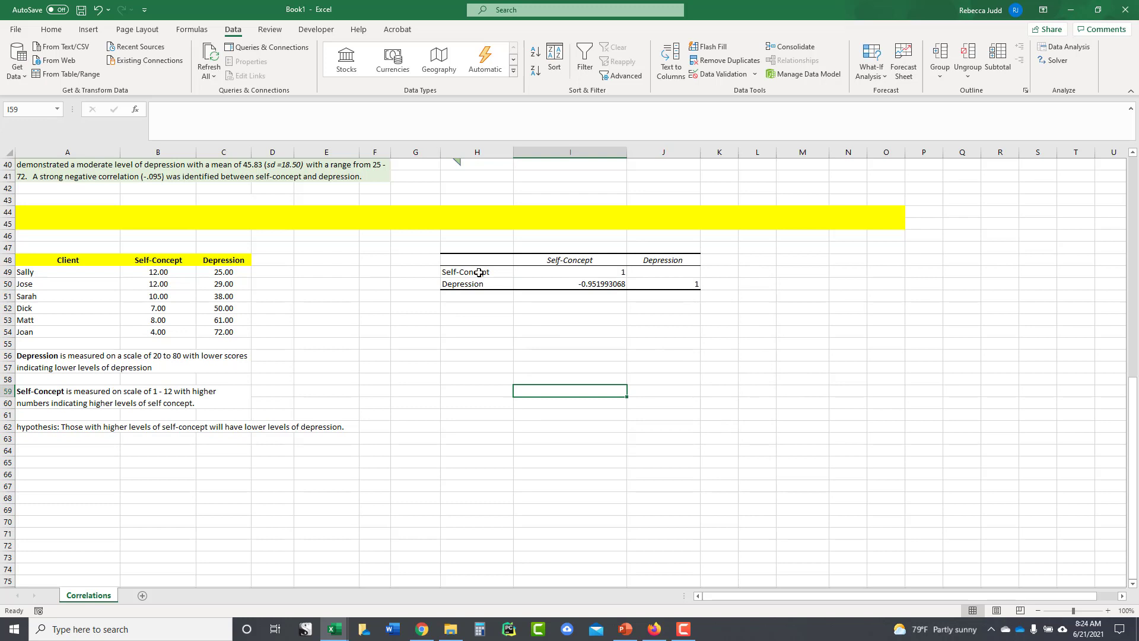
pyautogui.moveTo(474, 261); pyautogui.dragTo(641, 288)
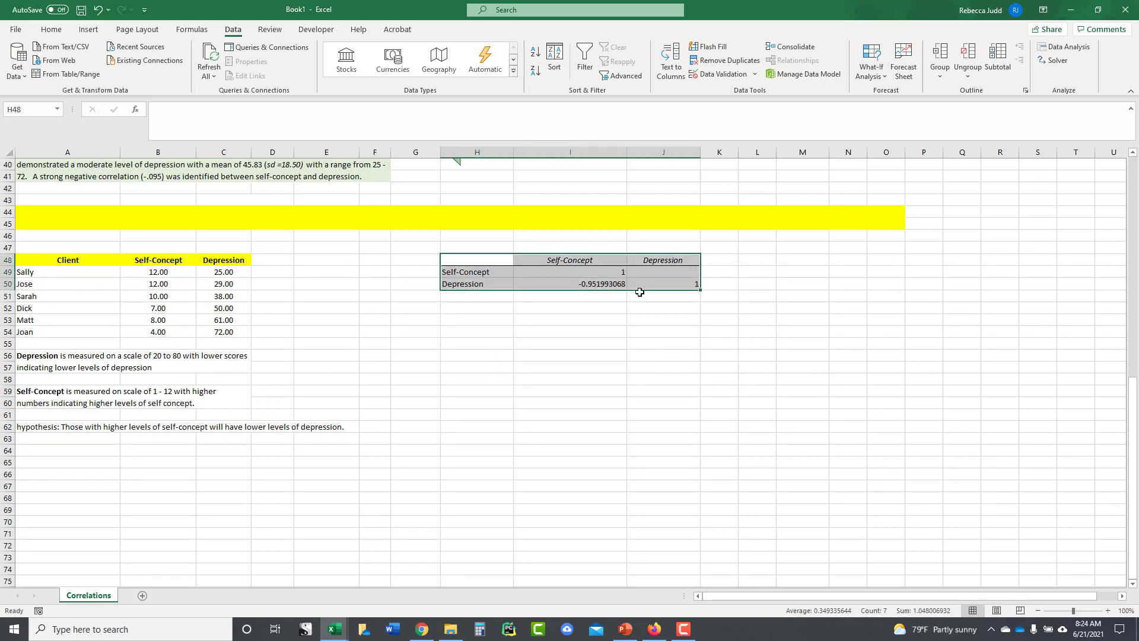
pyautogui.click(621, 364)
pyautogui.click(586, 260)
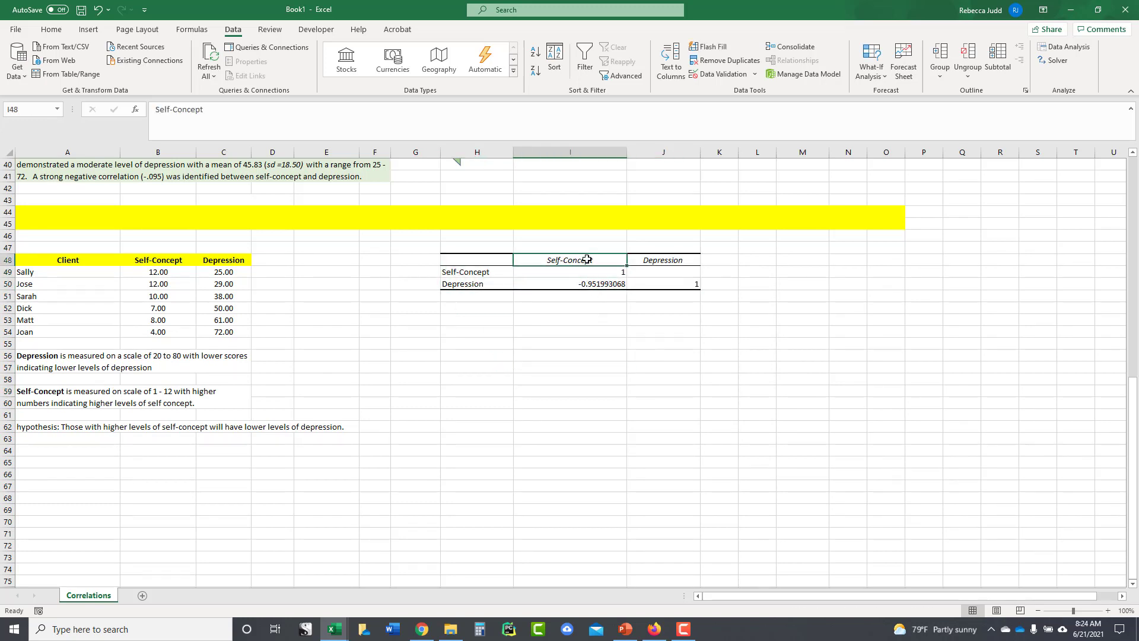
pyautogui.click(482, 276)
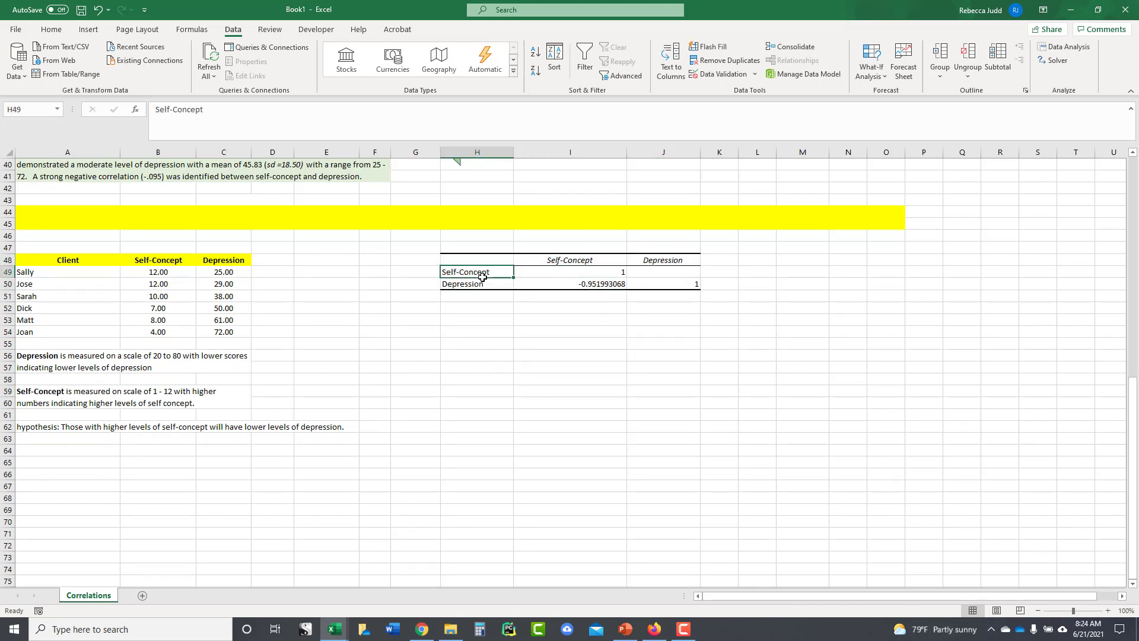
pyautogui.click(579, 271)
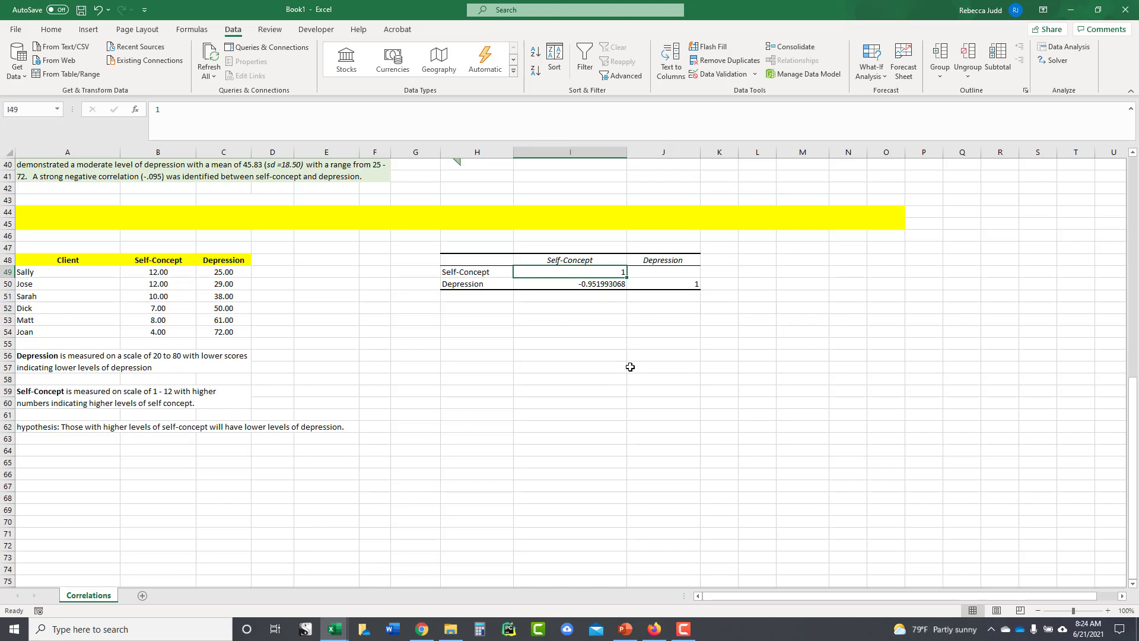
pyautogui.click(676, 288)
pyautogui.click(495, 286)
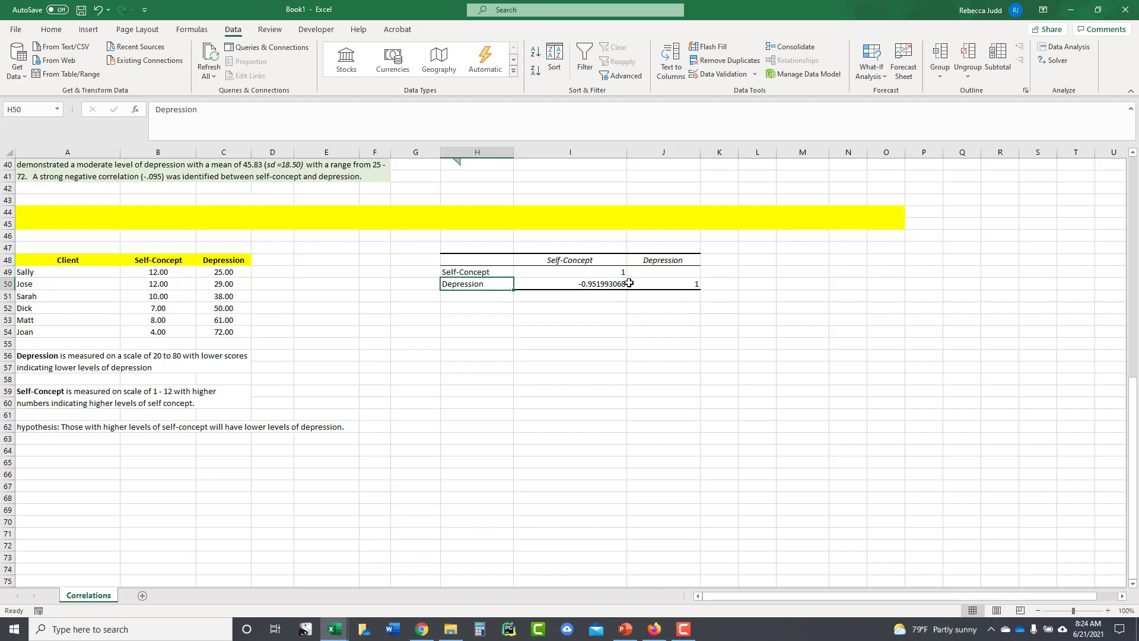
pyautogui.click(629, 284)
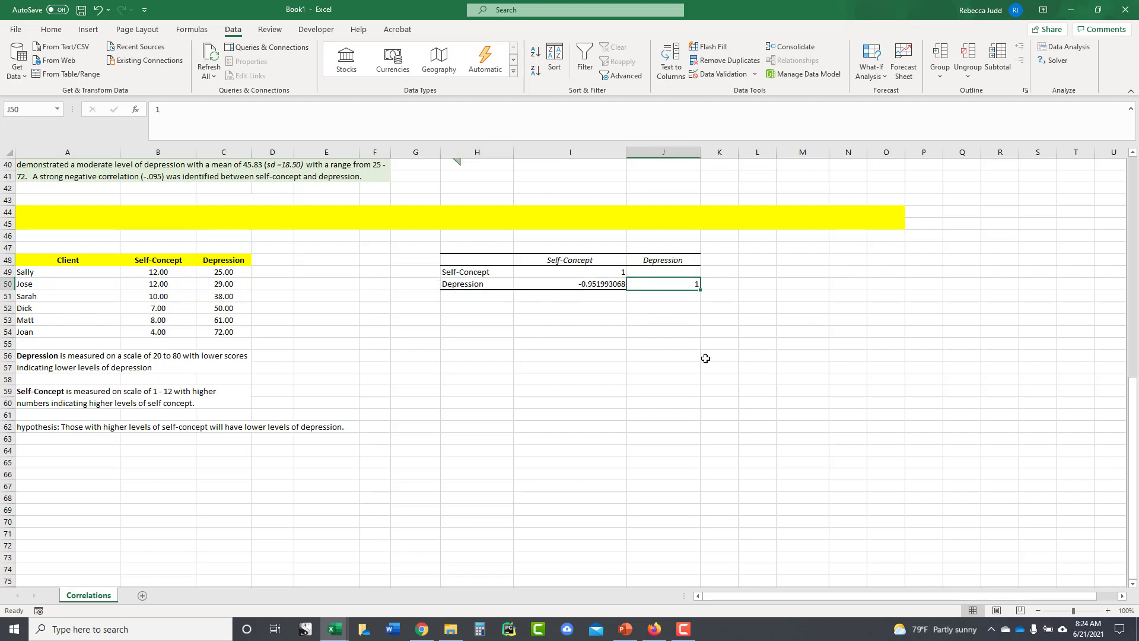
pyautogui.click(558, 282)
# Fill the -0.951993068 coefficient in I50 yellow and review the correlation table.
pyautogui.click(51, 29)
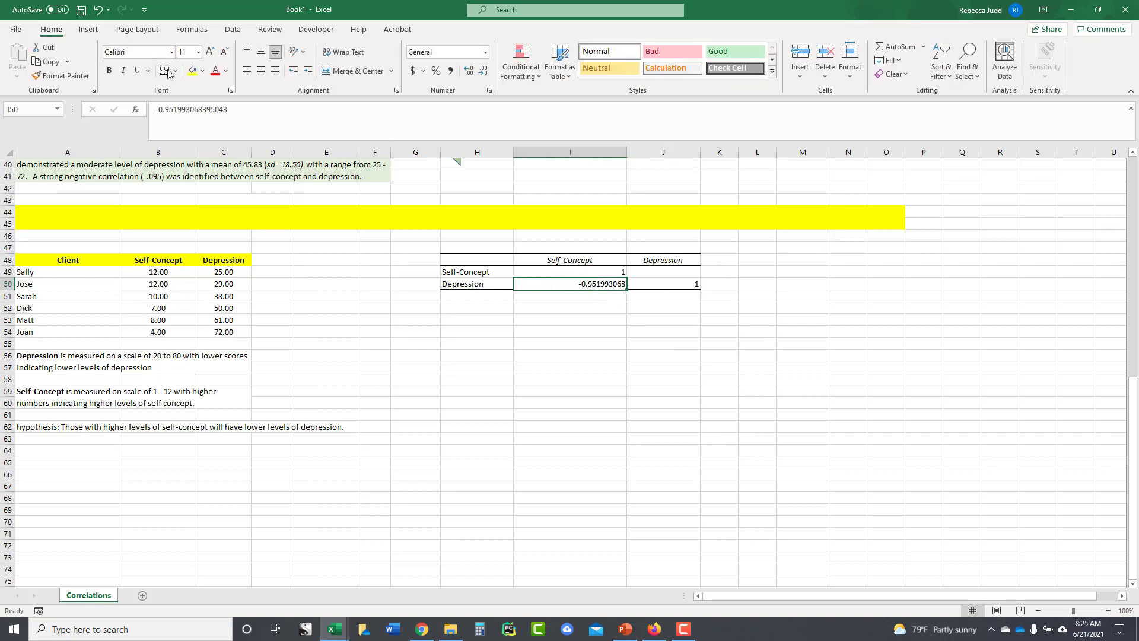
pyautogui.click(193, 71)
pyautogui.click(548, 333)
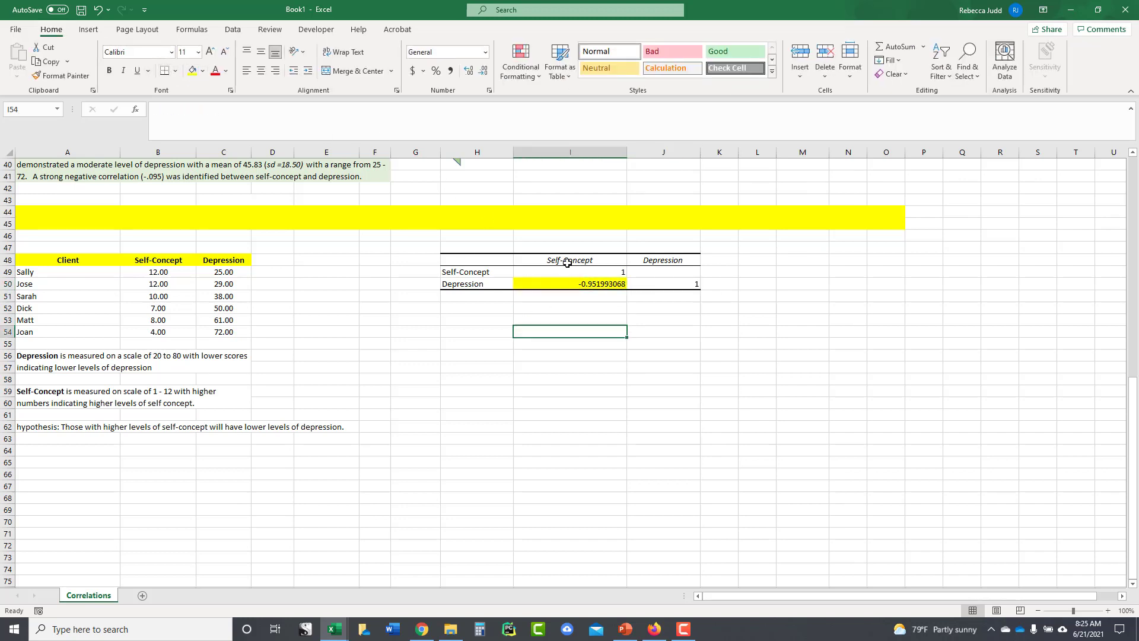
pyautogui.click(567, 261)
pyautogui.click(571, 284)
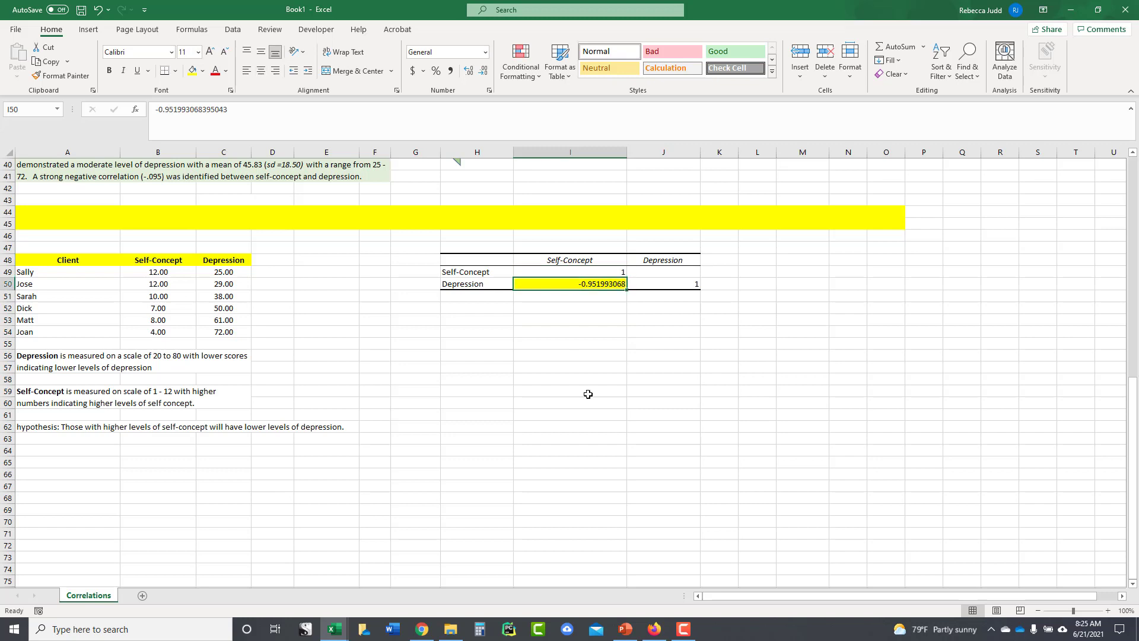
pyautogui.click(488, 287)
pyautogui.click(552, 293)
pyautogui.click(592, 284)
pyautogui.click(546, 306)
pyautogui.click(573, 284)
# With H54 selected, choose Descriptive Statistics from the Data Analysis tools.
pyautogui.scroll(1, 705, 424)
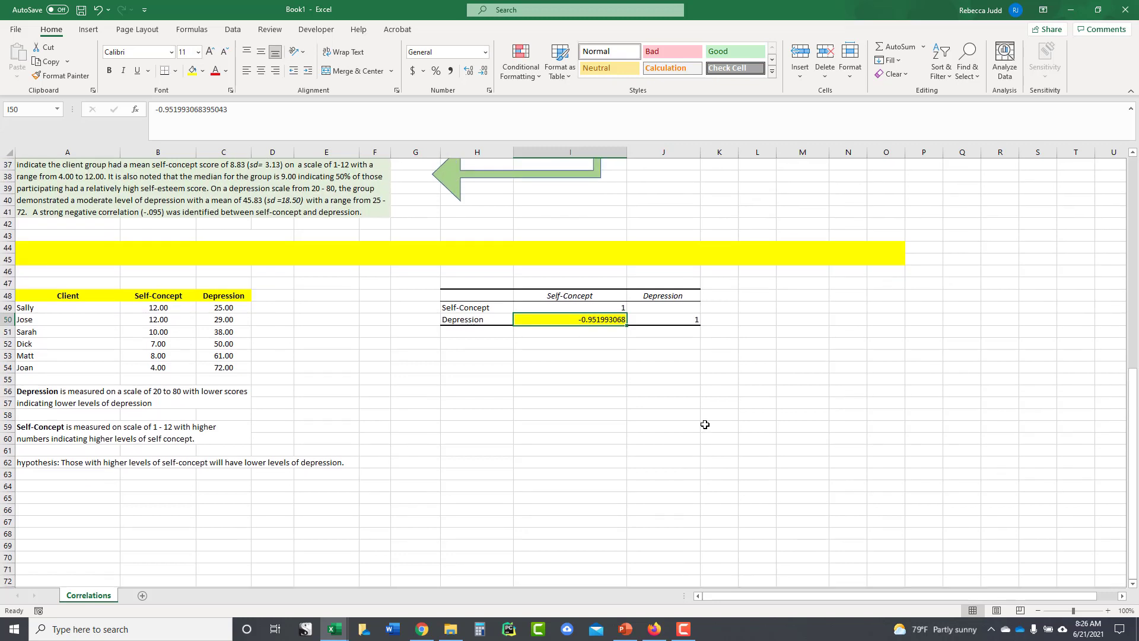
pyautogui.click(465, 366)
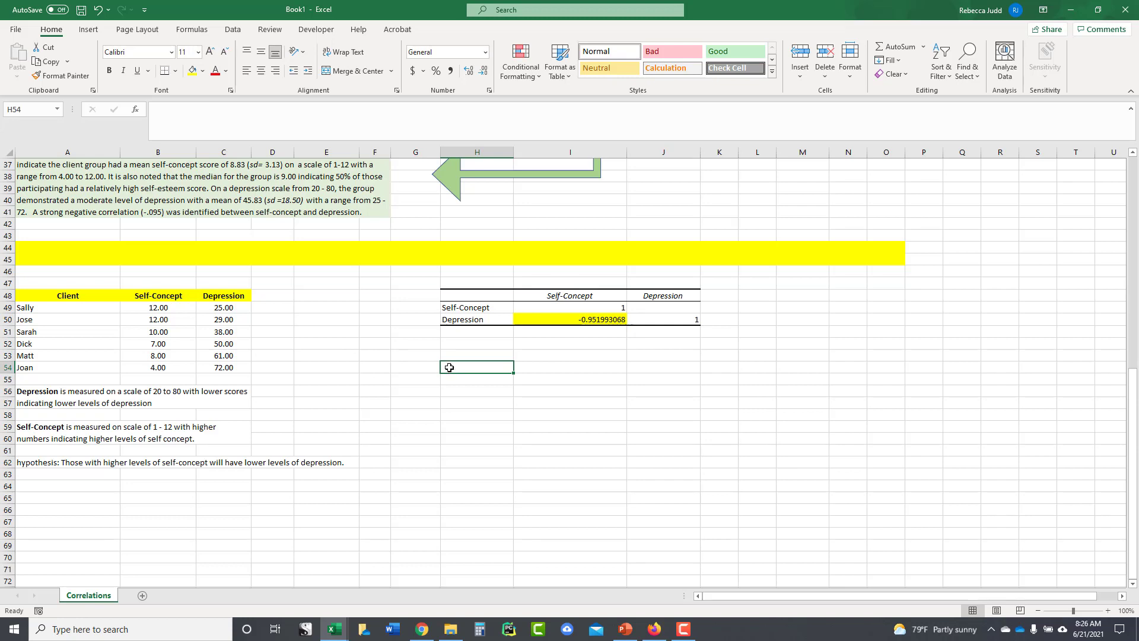
pyautogui.click(227, 30)
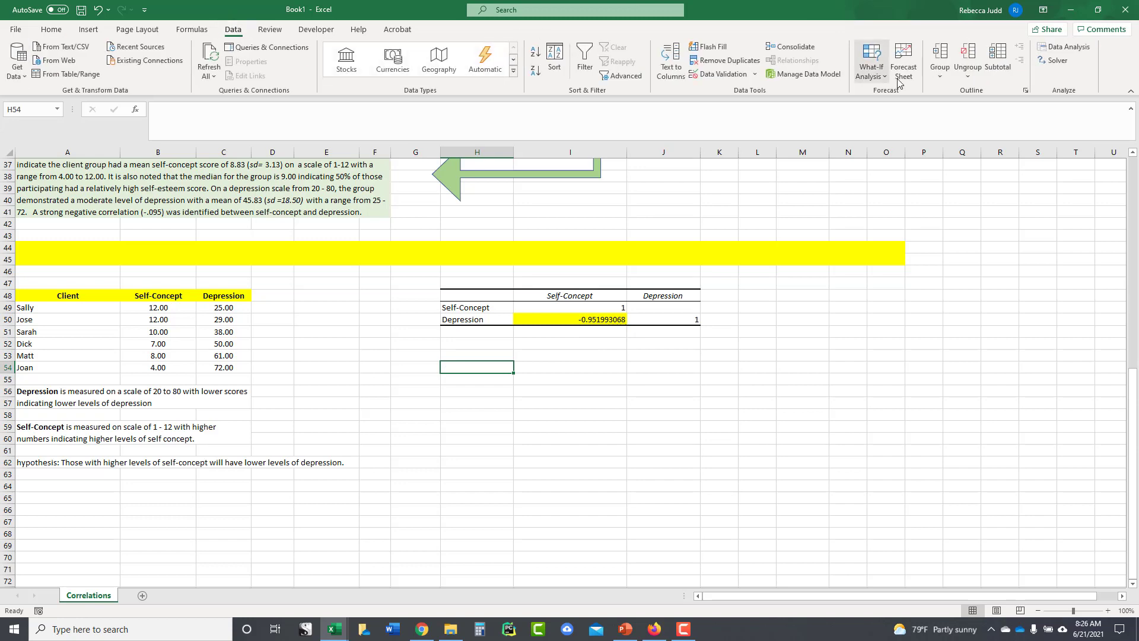
pyautogui.click(1064, 47)
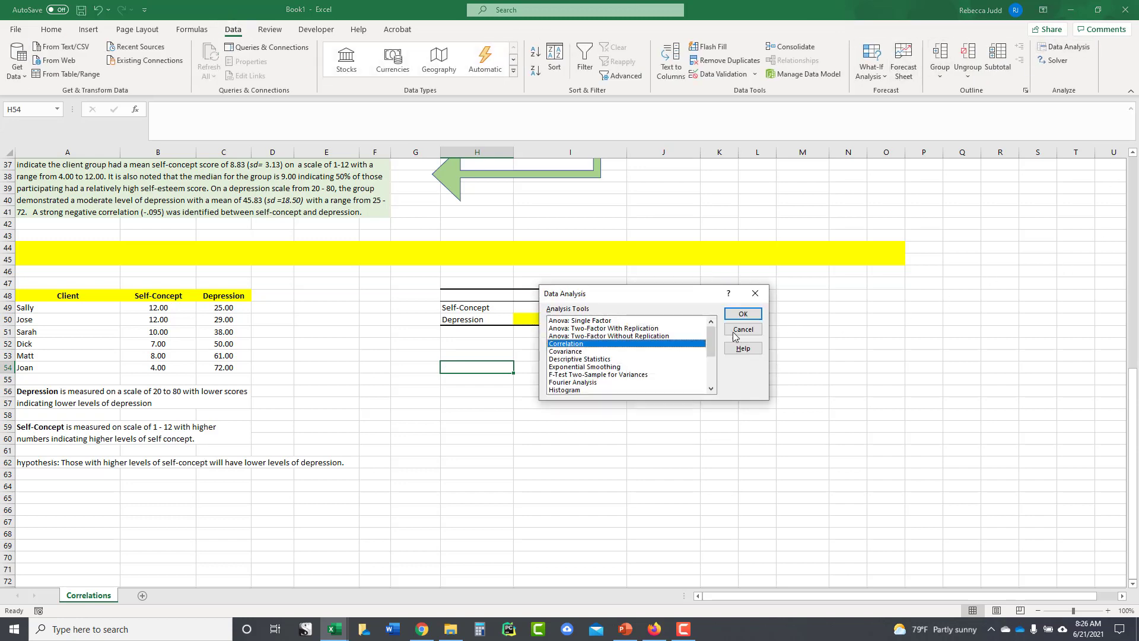
pyautogui.scroll(-1, 628, 355)
pyautogui.click(623, 352)
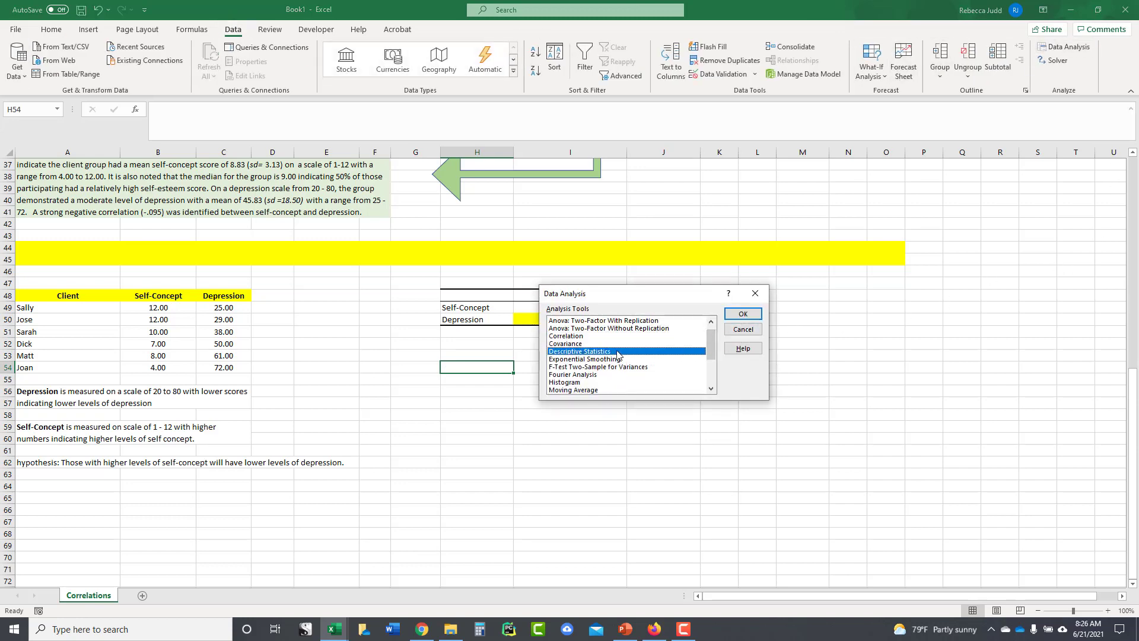
pyautogui.click(742, 314)
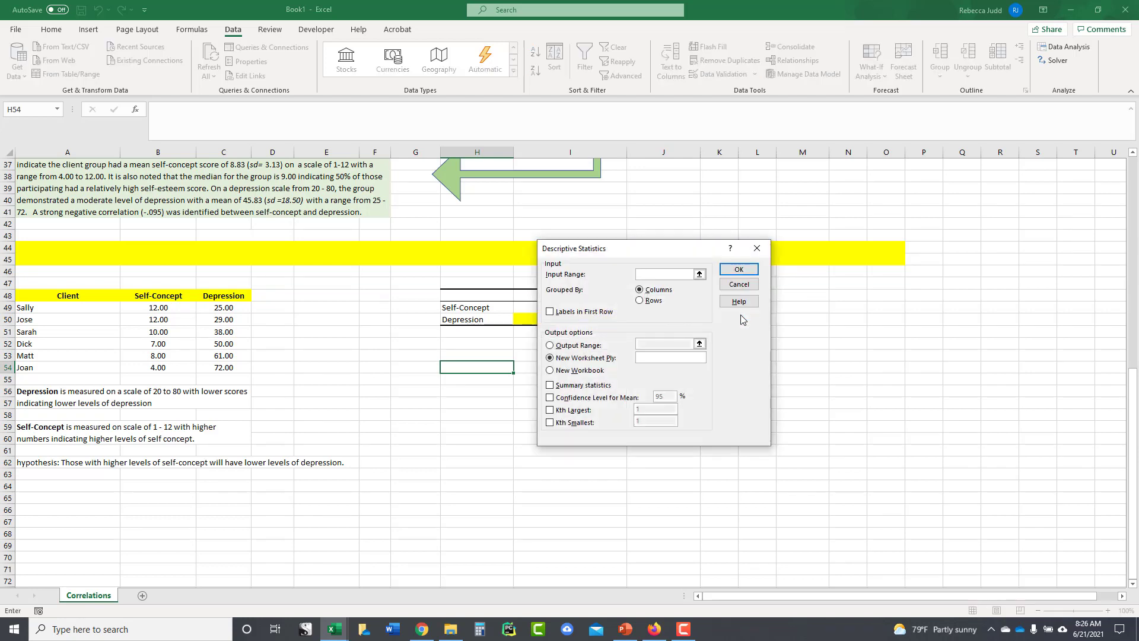
# Run Descriptive Statistics on Self-Concept B48:B54 with labels and summary statistics, output at H54.
pyautogui.click(699, 274)
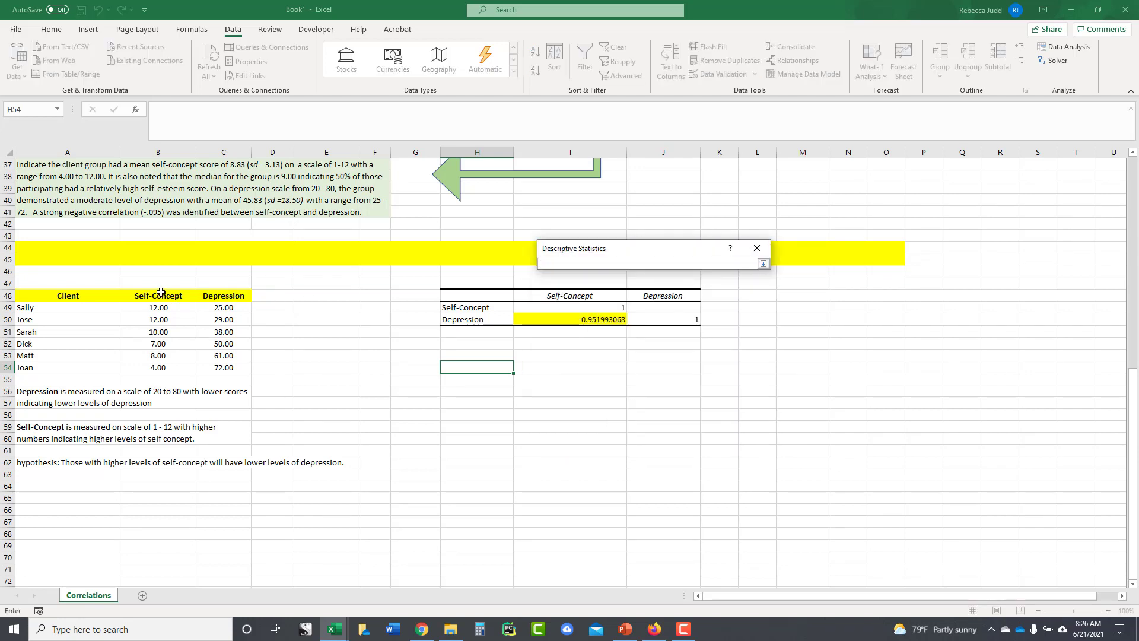
pyautogui.moveTo(160, 292); pyautogui.dragTo(166, 363)
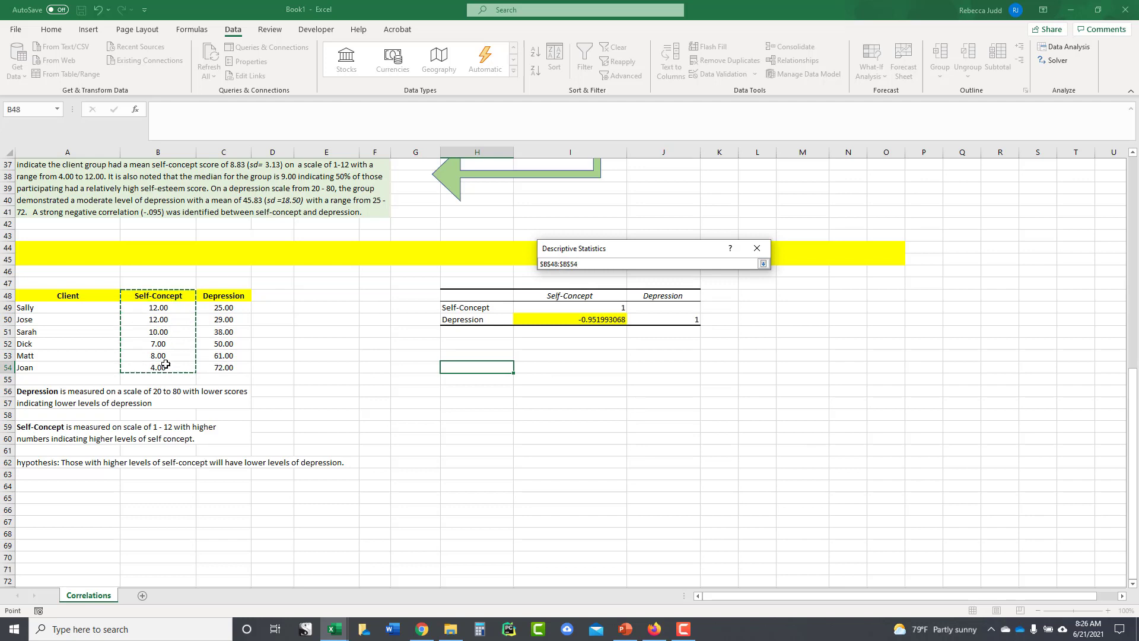
pyautogui.click(764, 264)
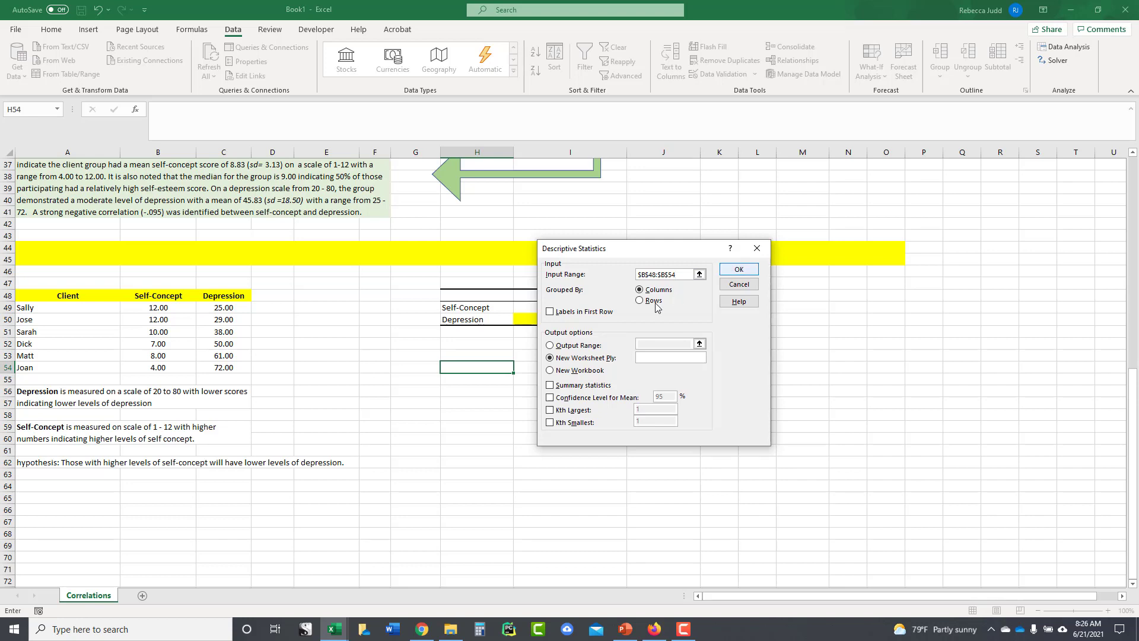
pyautogui.click(551, 313)
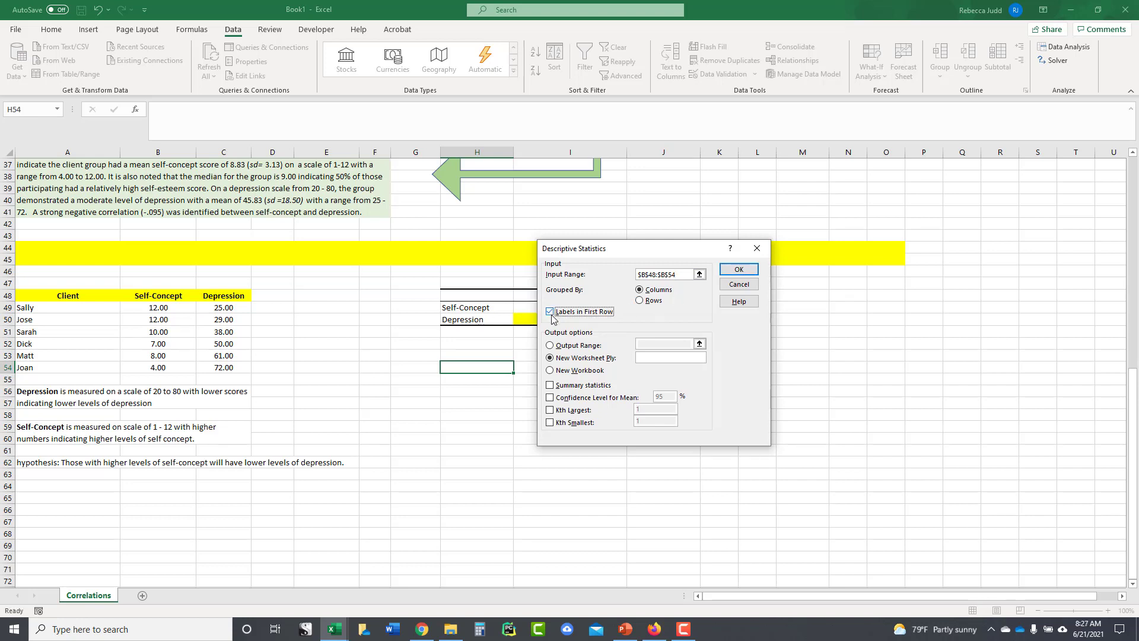
pyautogui.click(549, 345)
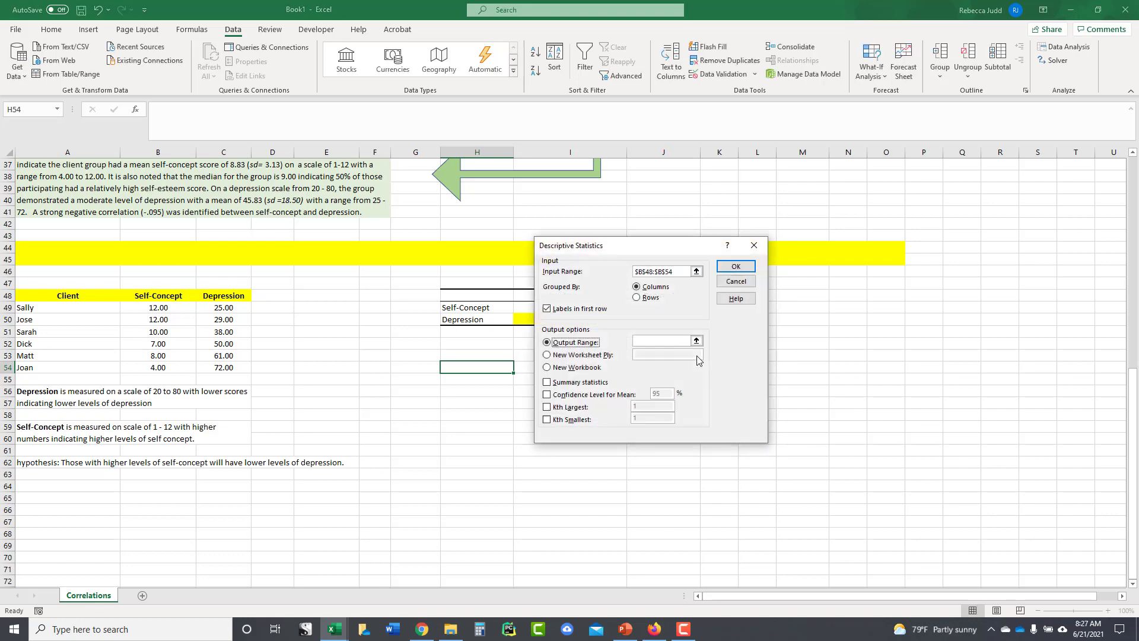
pyautogui.click(697, 341)
pyautogui.moveTo(495, 369); pyautogui.dragTo(541, 372)
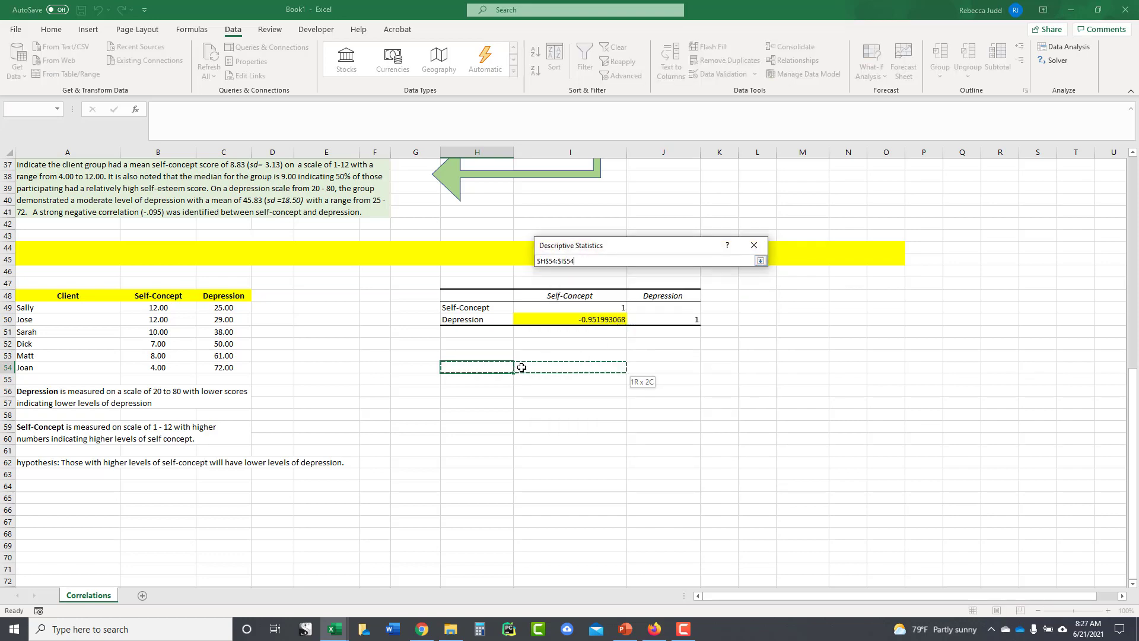
pyautogui.click(760, 260)
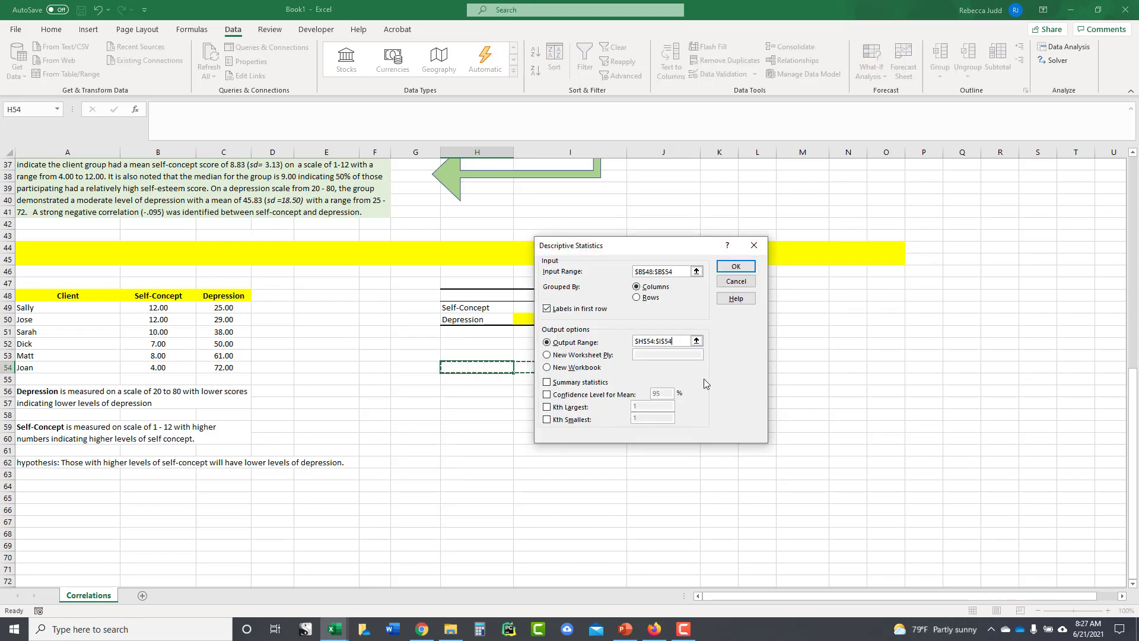
pyautogui.click(546, 382)
pyautogui.click(735, 266)
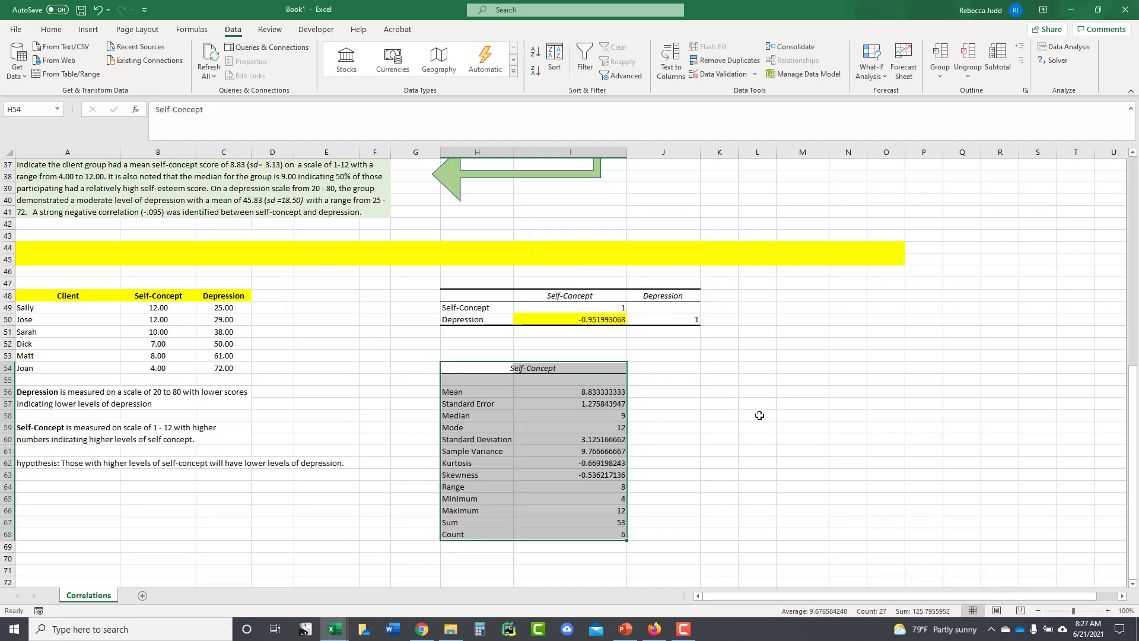
# Format the Self-Concept statistic values as Number with 0 decimal places.
pyautogui.click(572, 369)
pyautogui.moveTo(587, 391); pyautogui.dragTo(593, 476)
pyautogui.rightClick(593, 478)
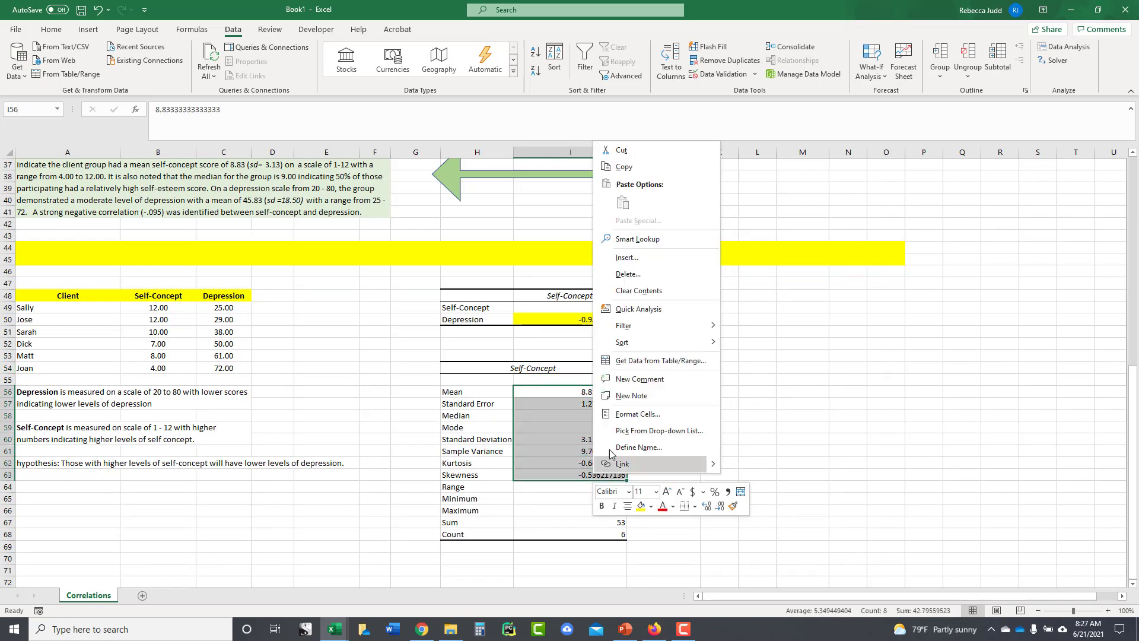
pyautogui.click(619, 415)
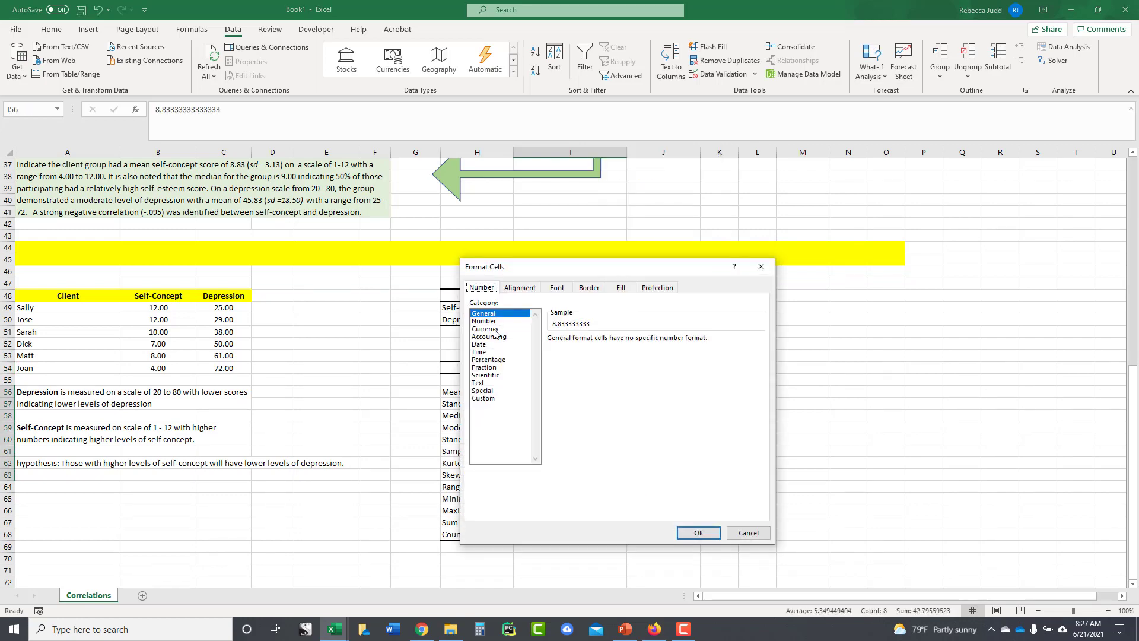
pyautogui.click(498, 322)
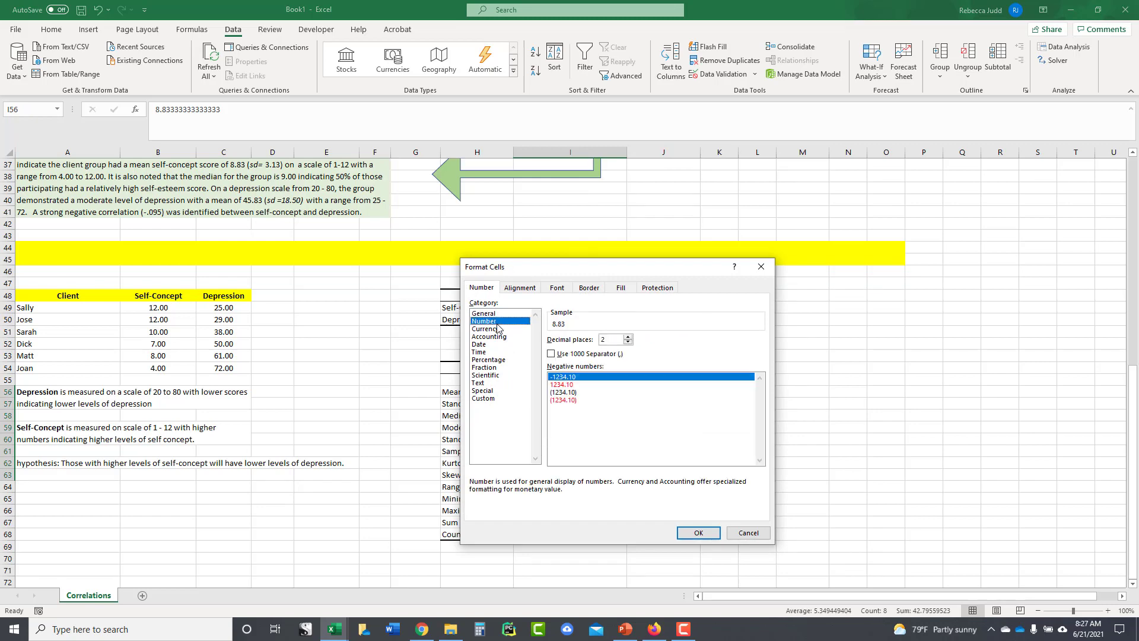
pyautogui.click(628, 343)
pyautogui.click(628, 342)
pyautogui.click(709, 533)
pyautogui.click(801, 427)
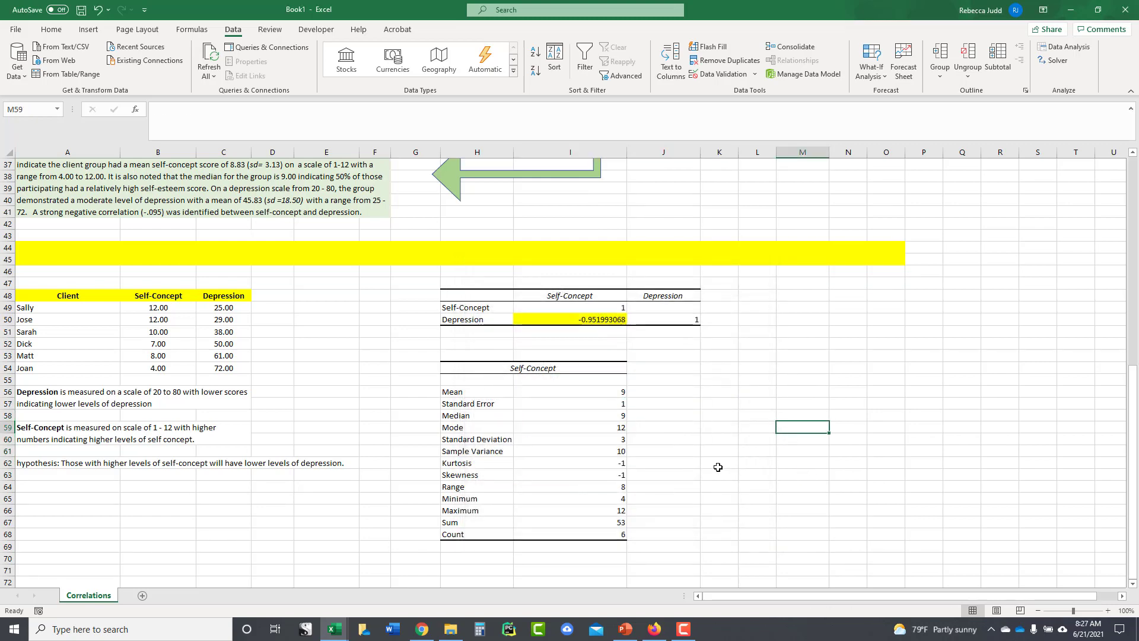
# Run Descriptive Statistics on the Depression column C48:C54 with output at K54.
pyautogui.click(703, 369)
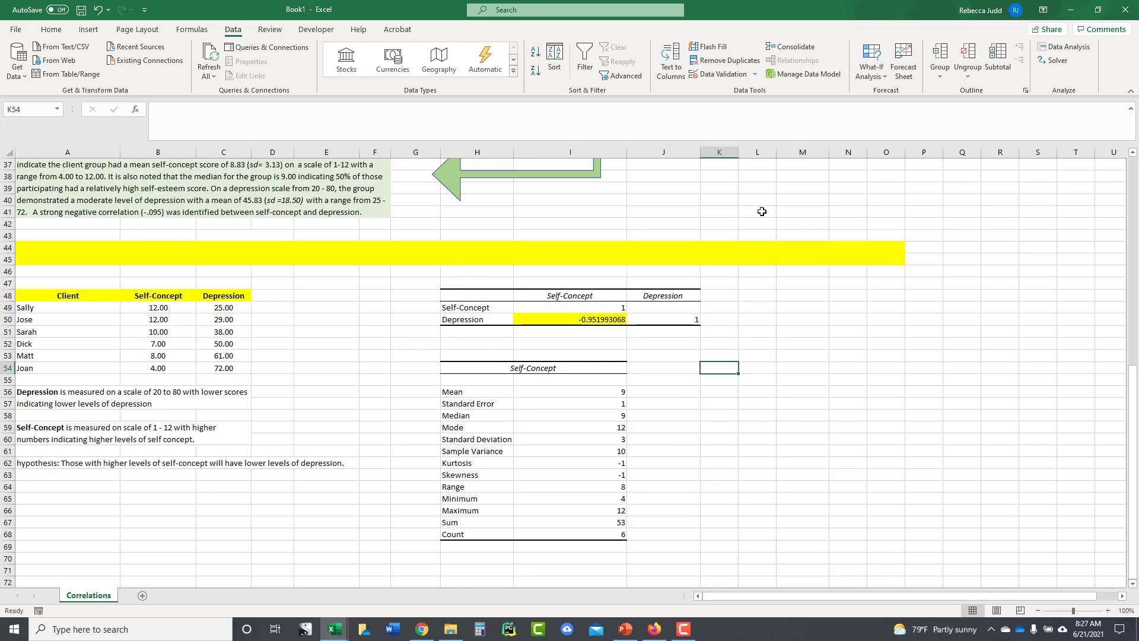
pyautogui.click(1063, 47)
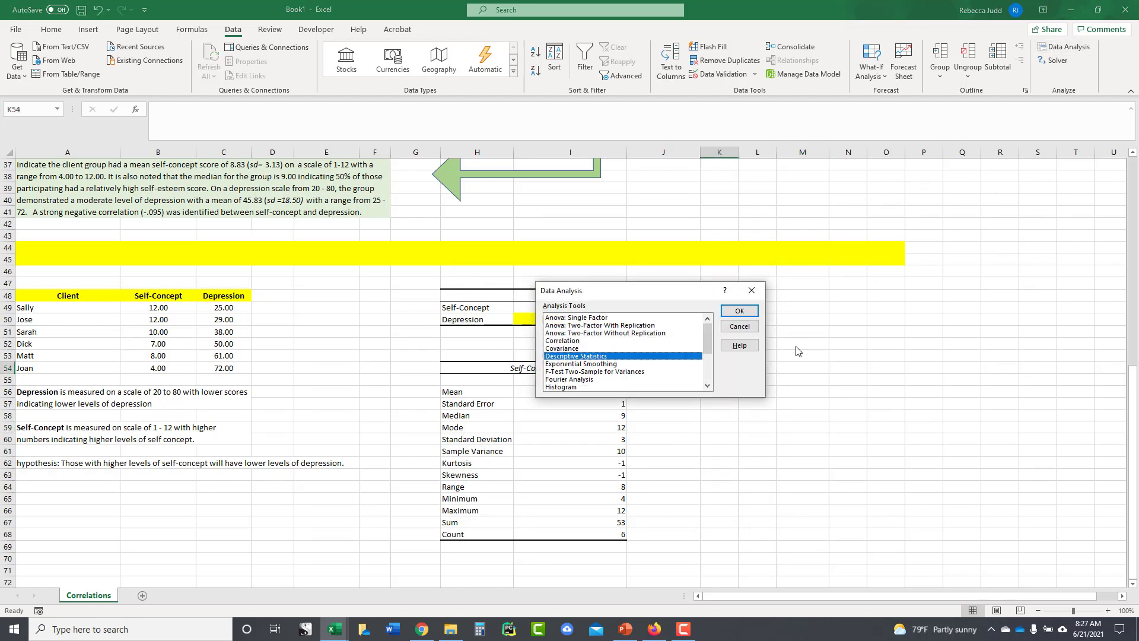
pyautogui.click(740, 312)
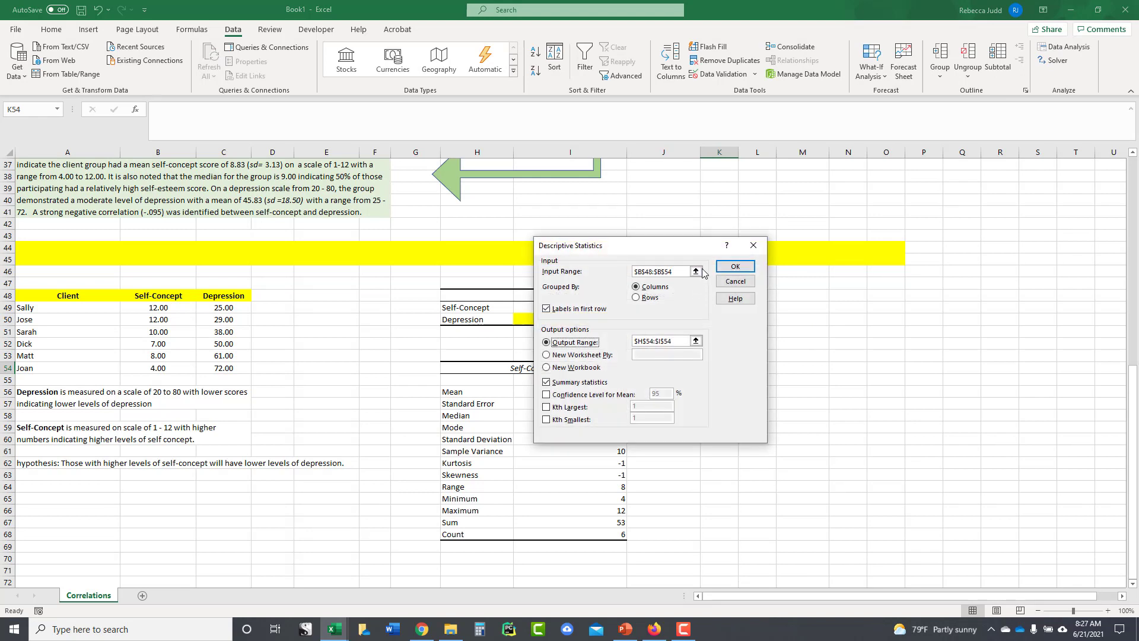
pyautogui.click(694, 274)
pyautogui.moveTo(211, 295); pyautogui.dragTo(220, 366)
pyautogui.click(760, 261)
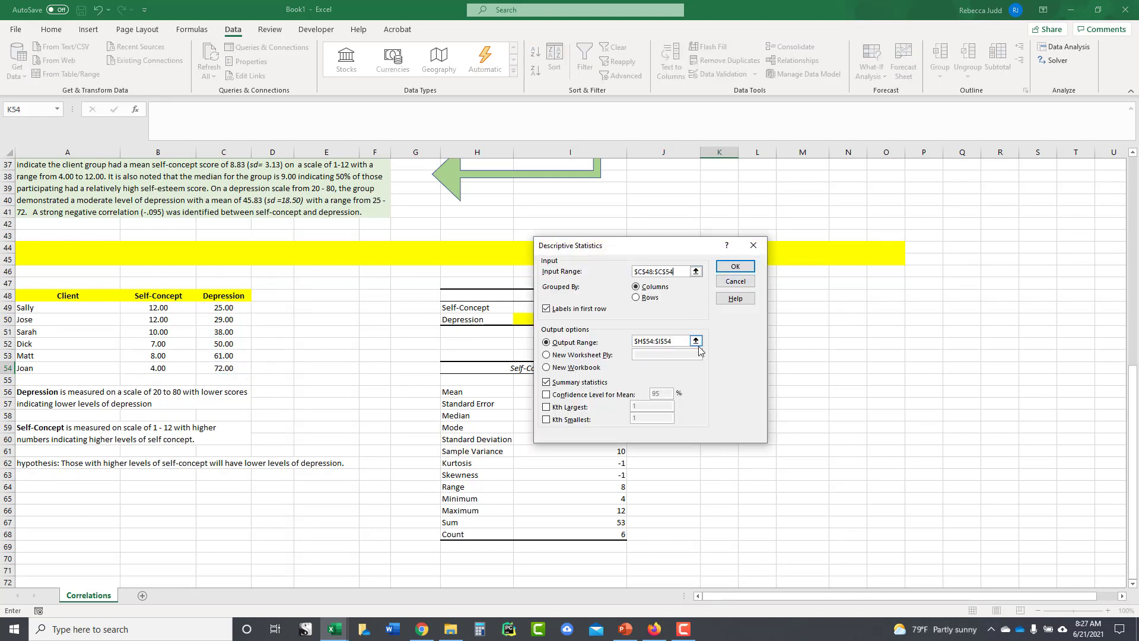
pyautogui.click(699, 346)
pyautogui.moveTo(715, 369); pyautogui.dragTo(753, 369)
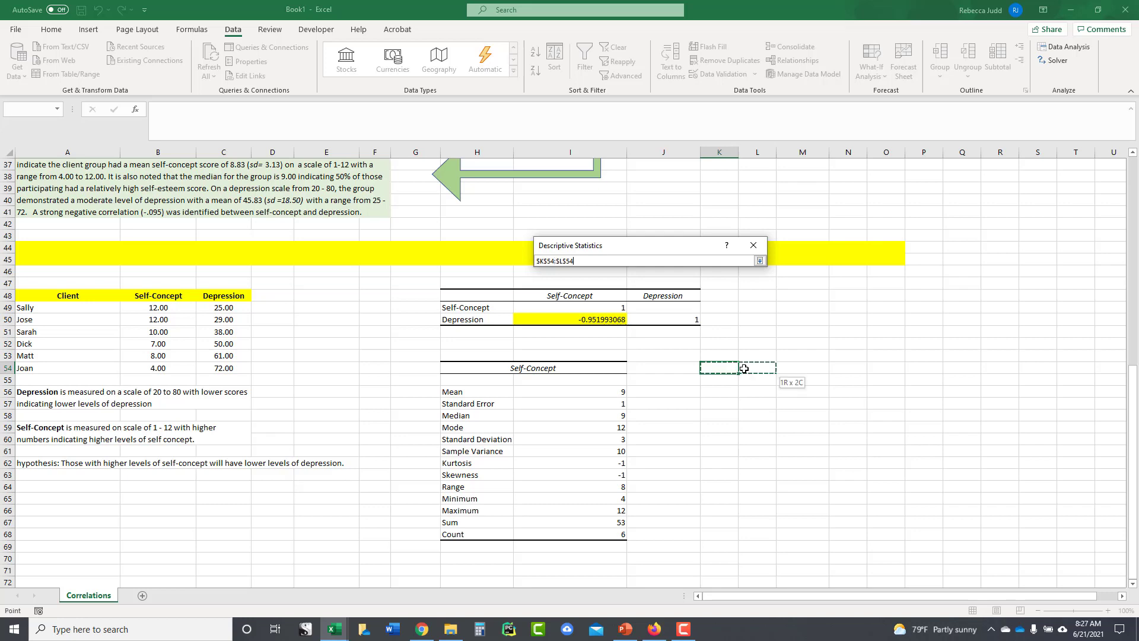
pyautogui.click(760, 261)
pyautogui.click(735, 266)
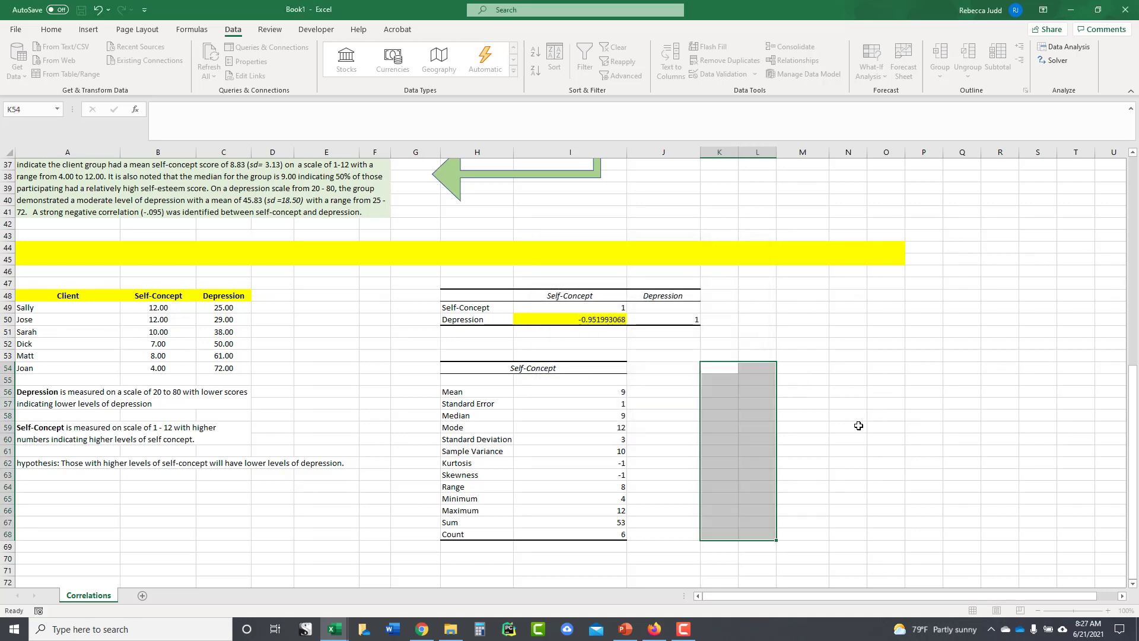
# Format the Depression statistic values L56:L63 as Number with 0 decimal places.
pyautogui.moveTo(754, 393); pyautogui.dragTo(758, 472)
pyautogui.rightClick(758, 471)
pyautogui.click(789, 413)
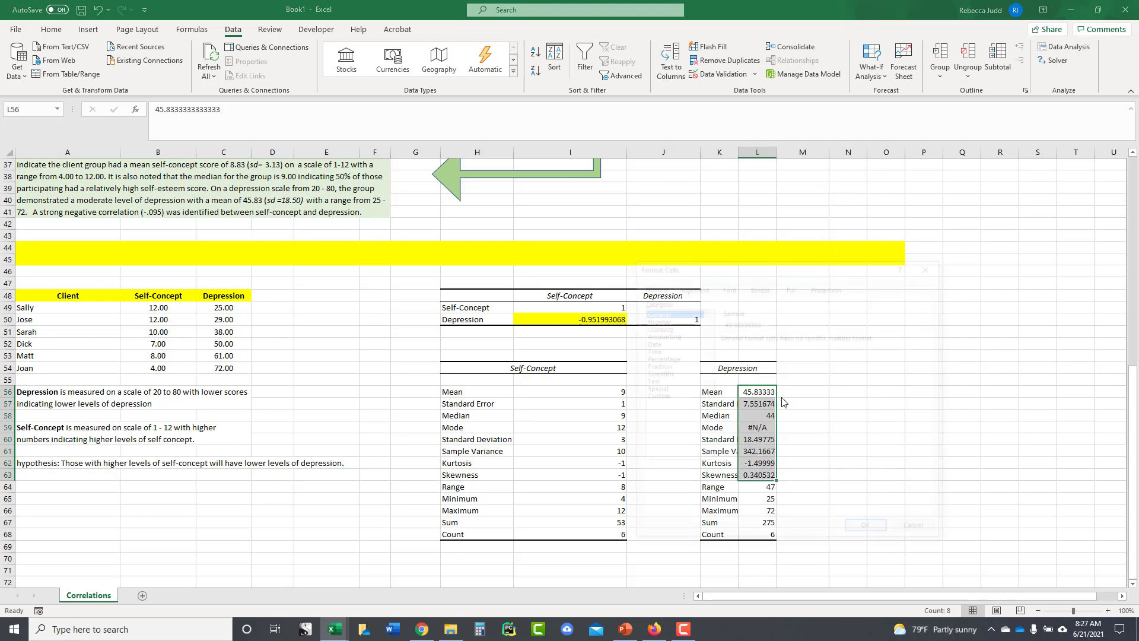
pyautogui.click(655, 320)
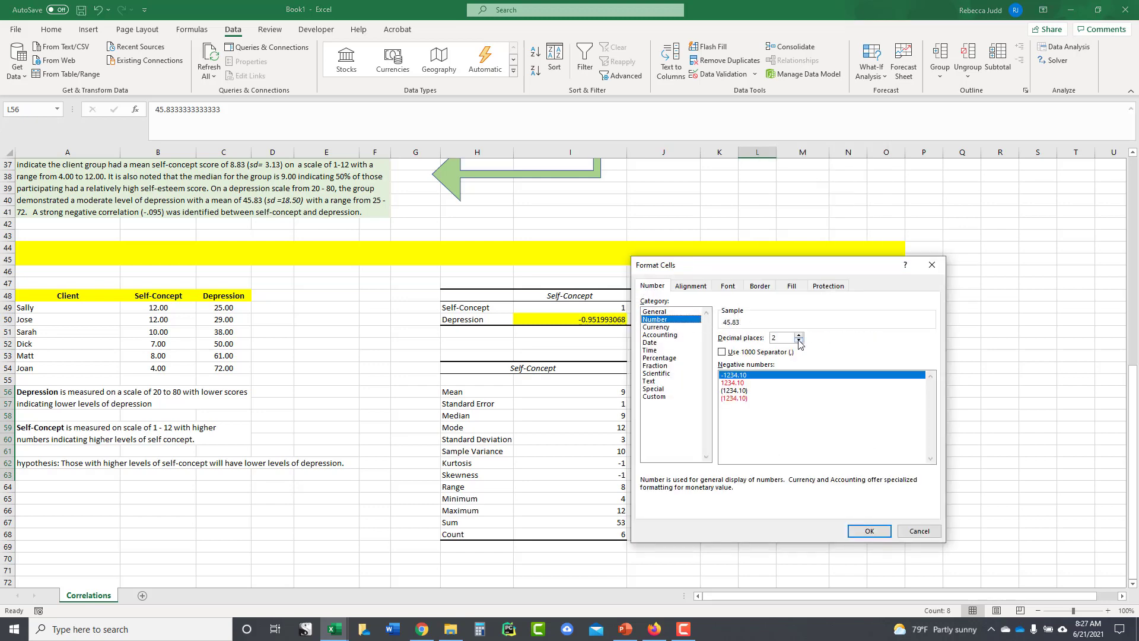
pyautogui.click(799, 341)
pyautogui.click(799, 340)
pyautogui.click(869, 531)
pyautogui.click(923, 486)
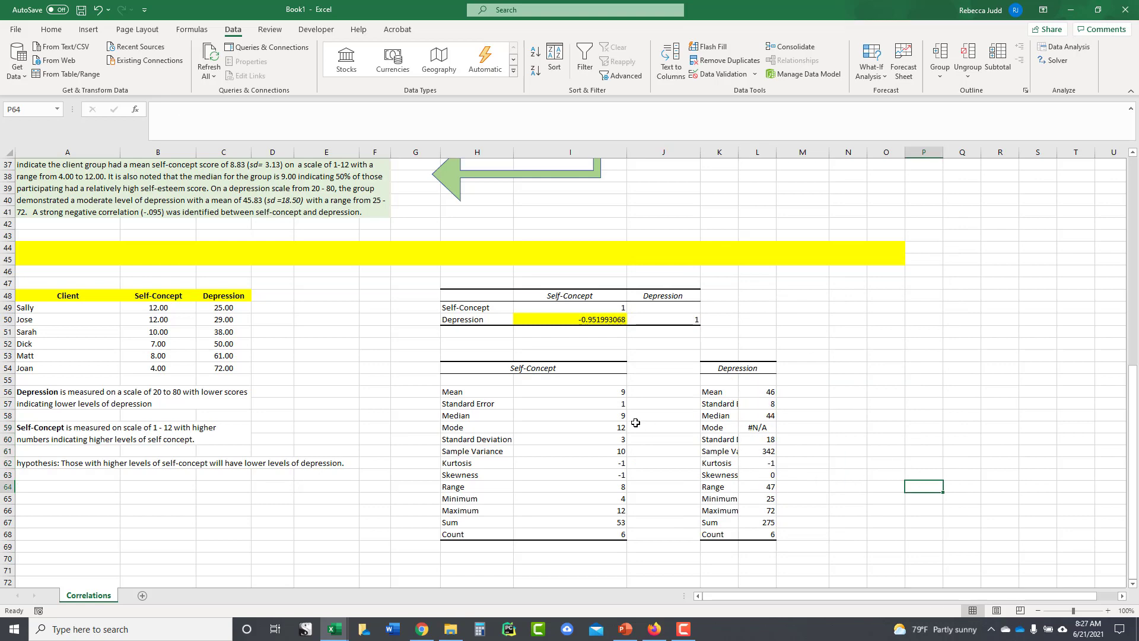
# Fill the Mean and Standard Deviation rows of both tables, plus Self-Concept Mode, yellow.
pyautogui.moveTo(482, 394); pyautogui.dragTo(593, 392)
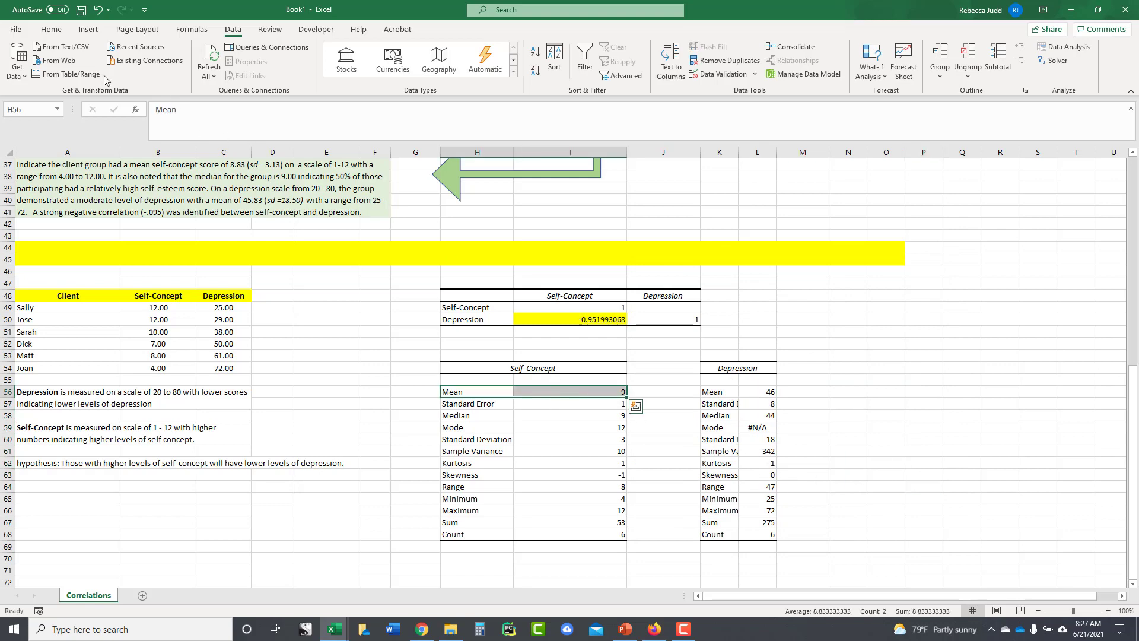
pyautogui.click(51, 29)
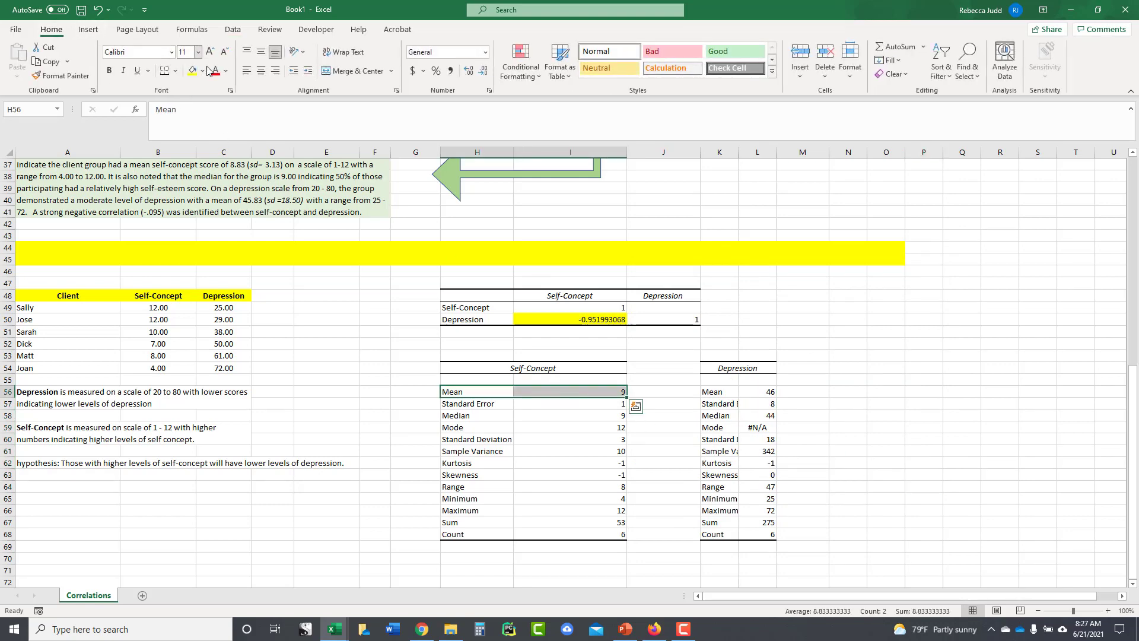
pyautogui.click(193, 71)
pyautogui.moveTo(721, 391); pyautogui.dragTo(768, 392)
pyautogui.click(193, 71)
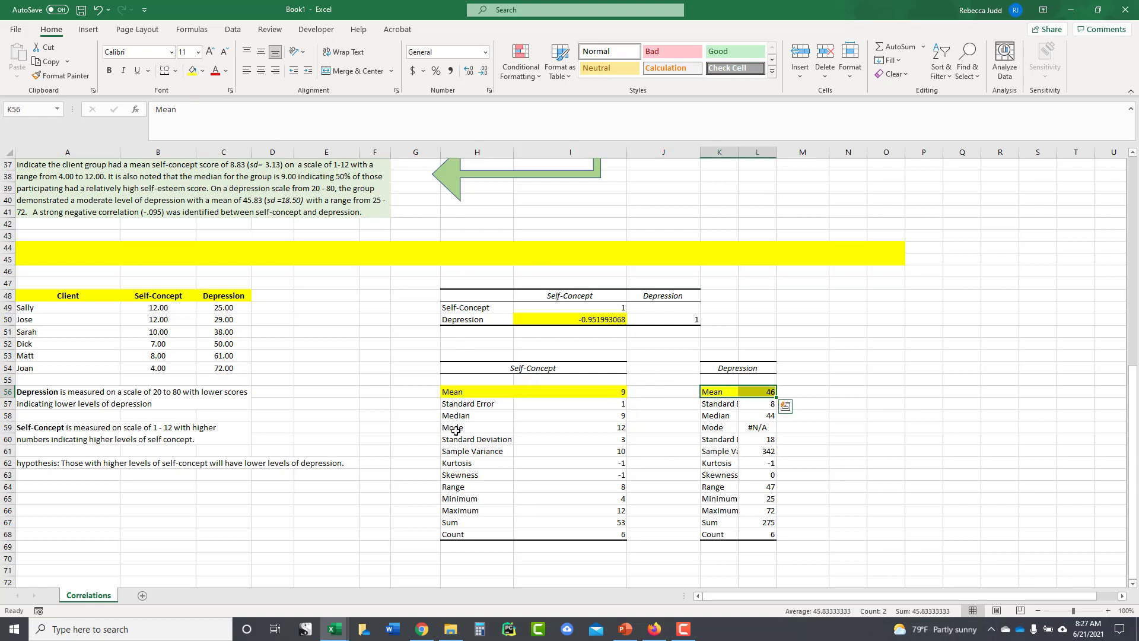
pyautogui.click(512, 439)
pyautogui.moveTo(519, 439); pyautogui.dragTo(599, 426)
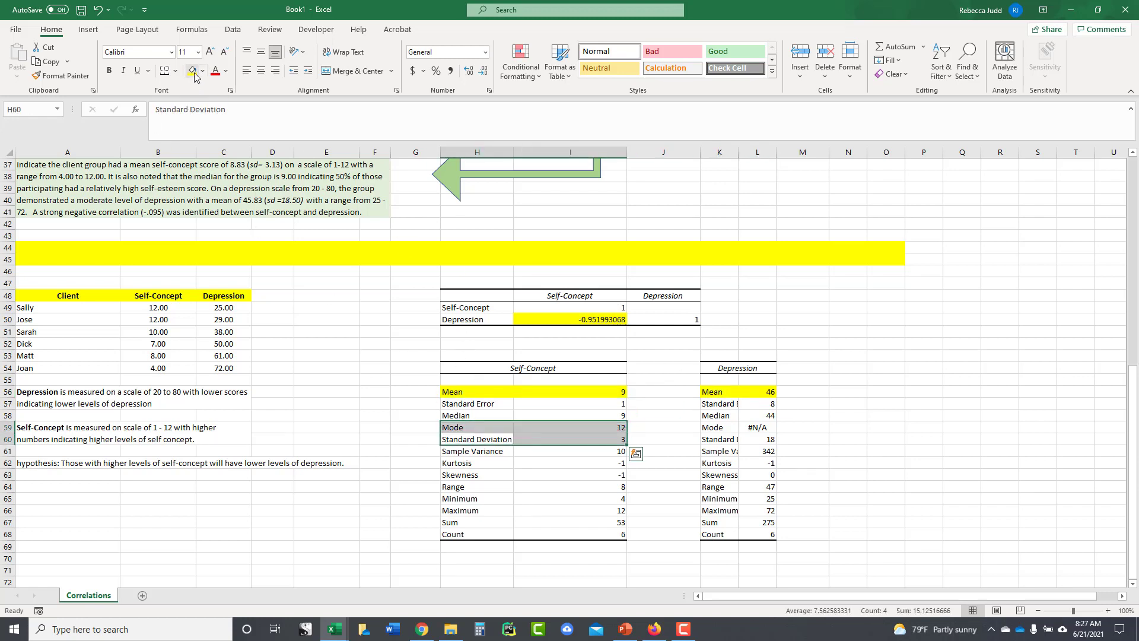
pyautogui.click(193, 70)
pyautogui.moveTo(719, 439); pyautogui.dragTo(749, 440)
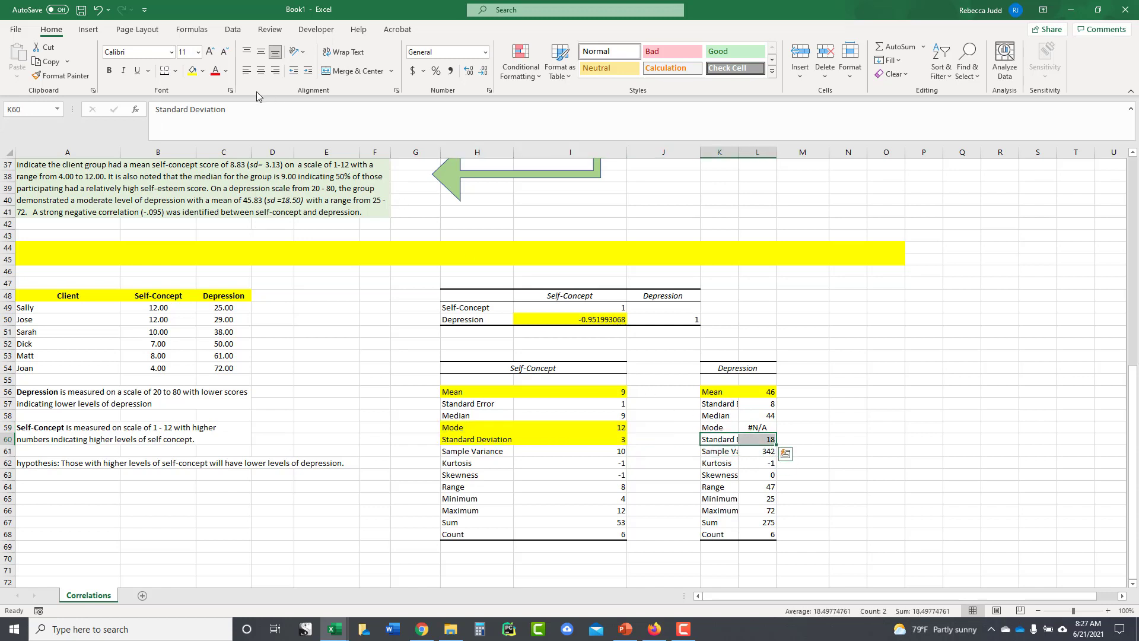
pyautogui.click(193, 70)
# Fill the Minimum, Maximum and Count values yellow in both statistics tables.
pyautogui.moveTo(461, 499); pyautogui.dragTo(586, 504)
pyautogui.click(192, 71)
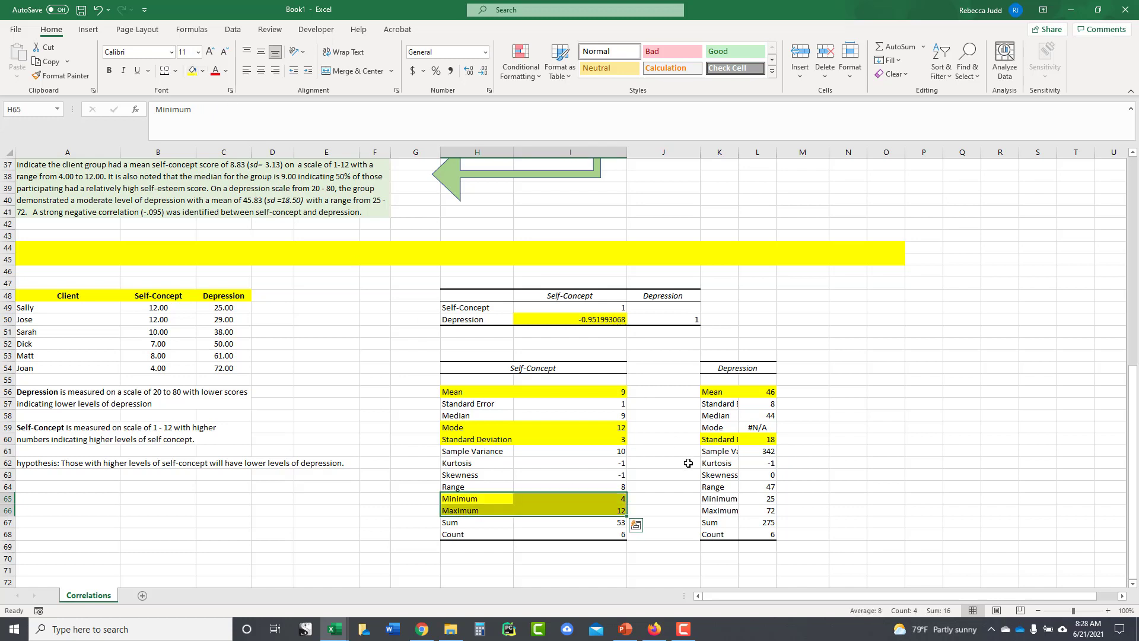
pyautogui.moveTo(725, 500); pyautogui.dragTo(764, 510)
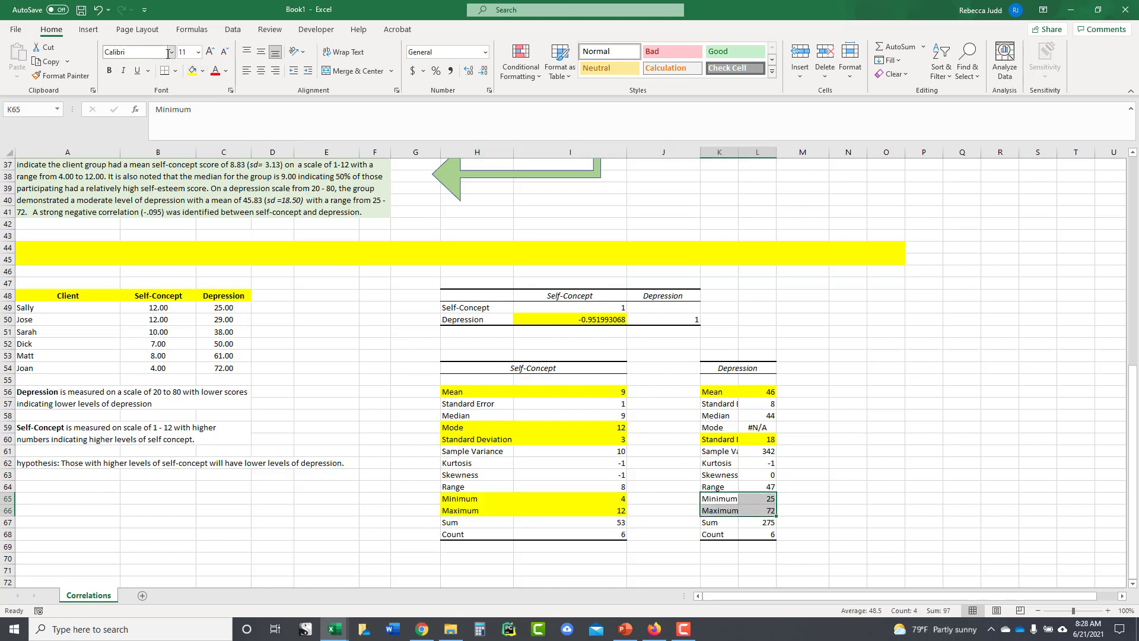
pyautogui.click(192, 71)
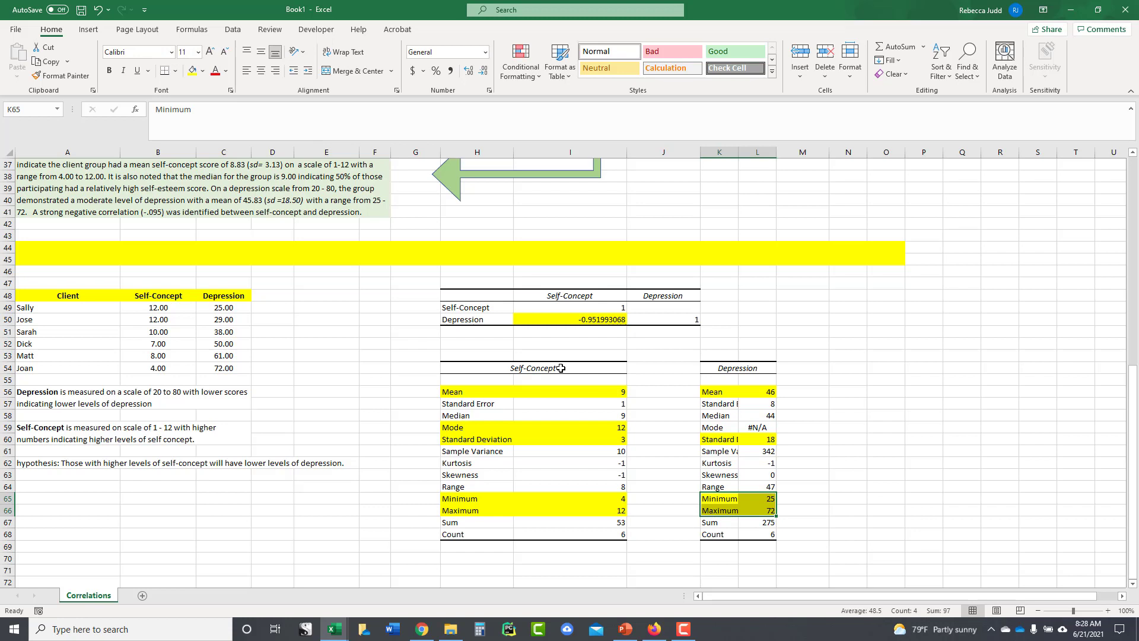
pyautogui.click(611, 535)
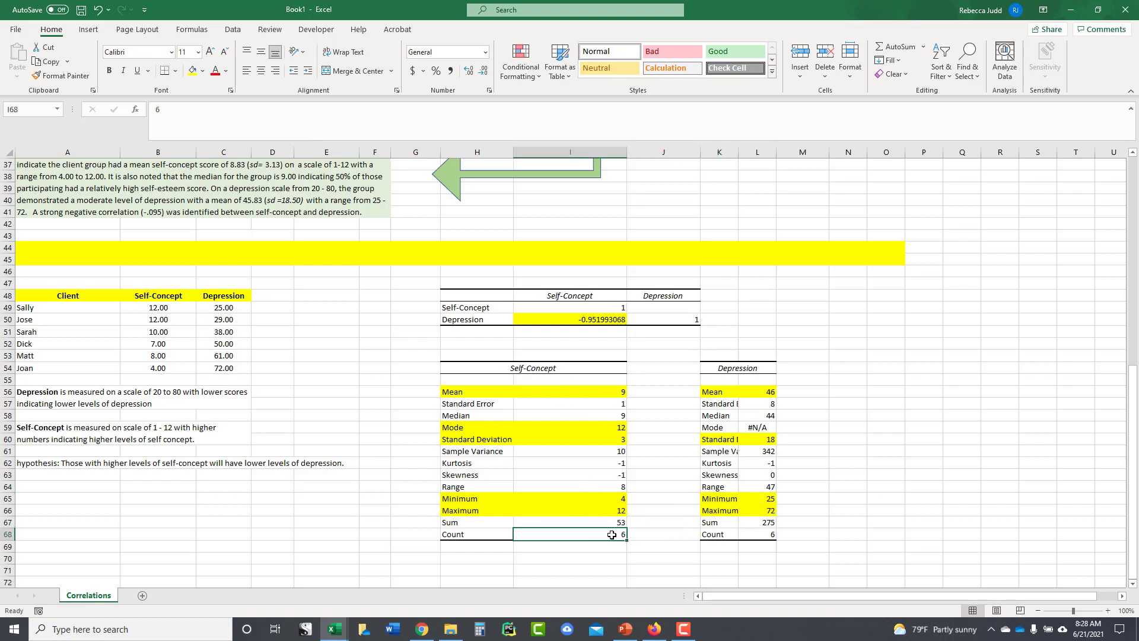
pyautogui.click(194, 71)
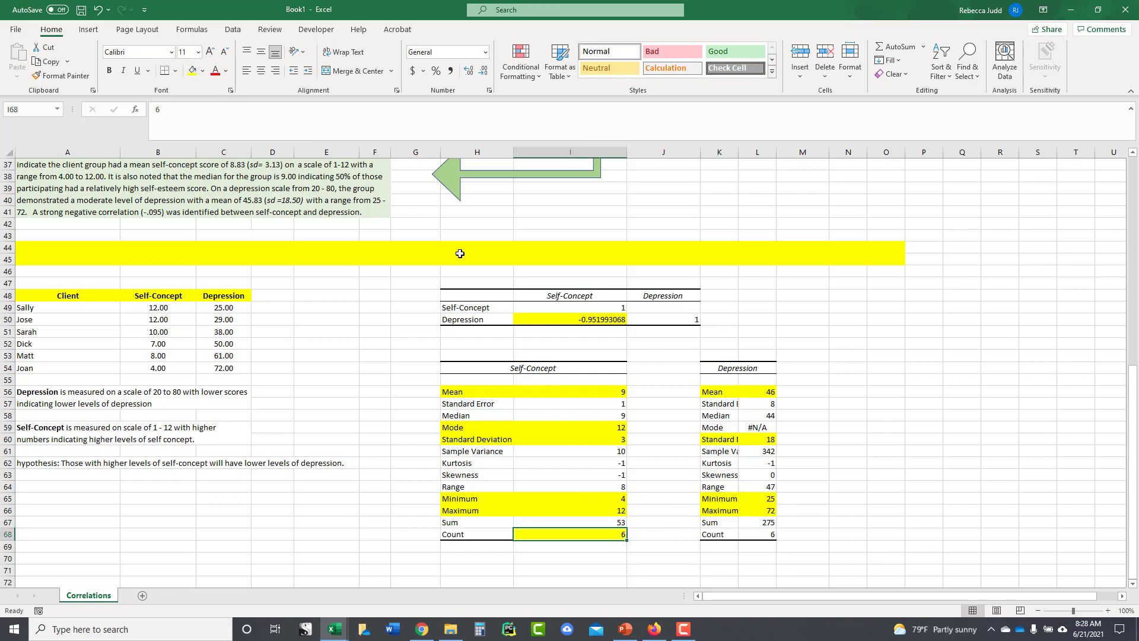
pyautogui.click(757, 534)
pyautogui.click(193, 71)
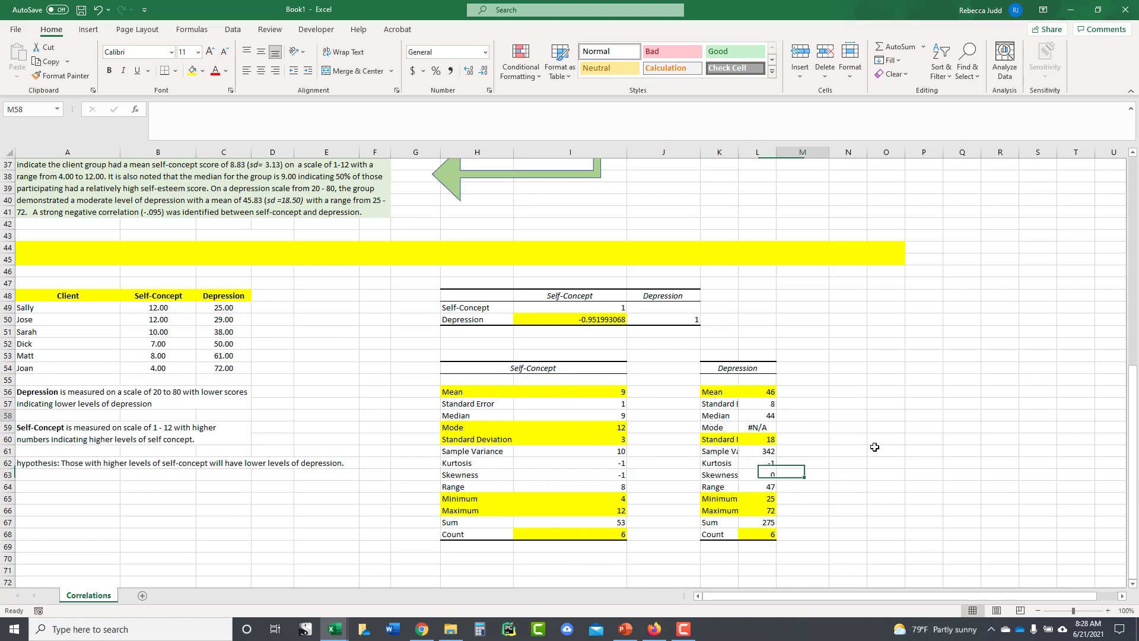
# Scroll up to view the Client Analysis tables and the results paragraph.
pyautogui.click(802, 416)
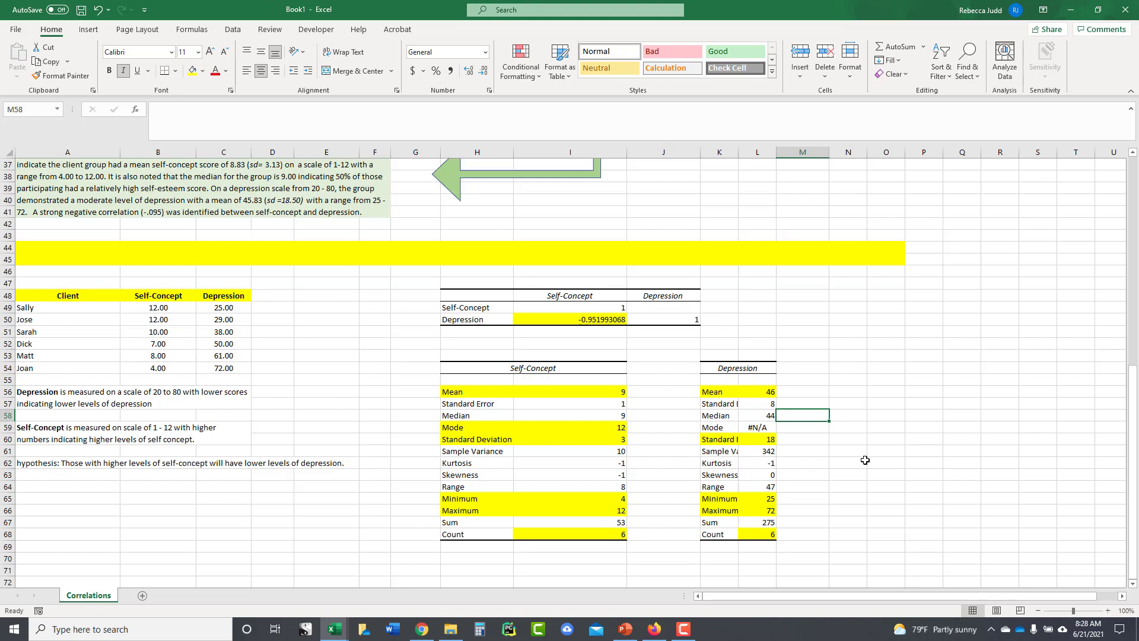
pyautogui.scroll(4, 864, 460)
pyautogui.scroll(2, 865, 460)
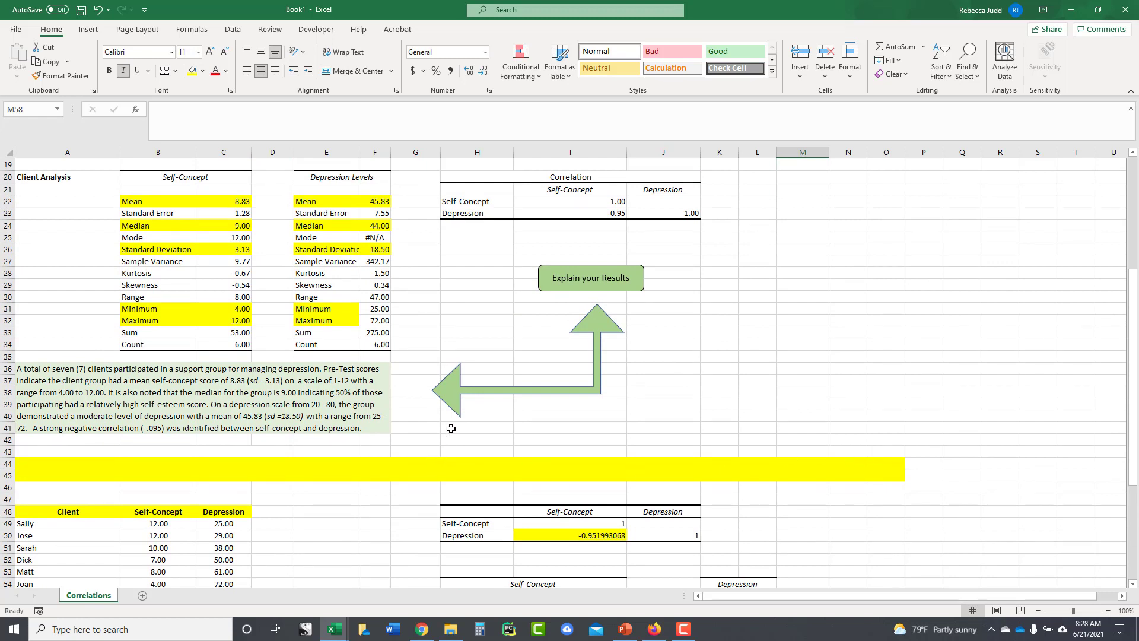
pyautogui.scroll(-4, 449, 436)
pyautogui.scroll(3, 136, 369)
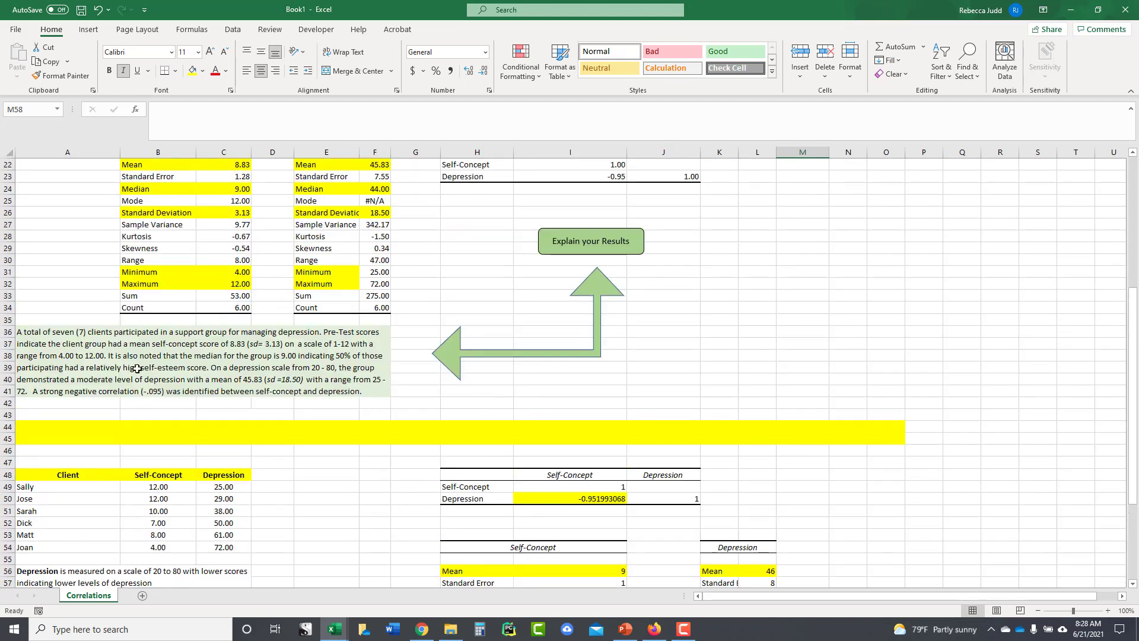
# Change 'seven (7)' to 'seven (6)' in the A36 results paragraph.
pyautogui.click(79, 331)
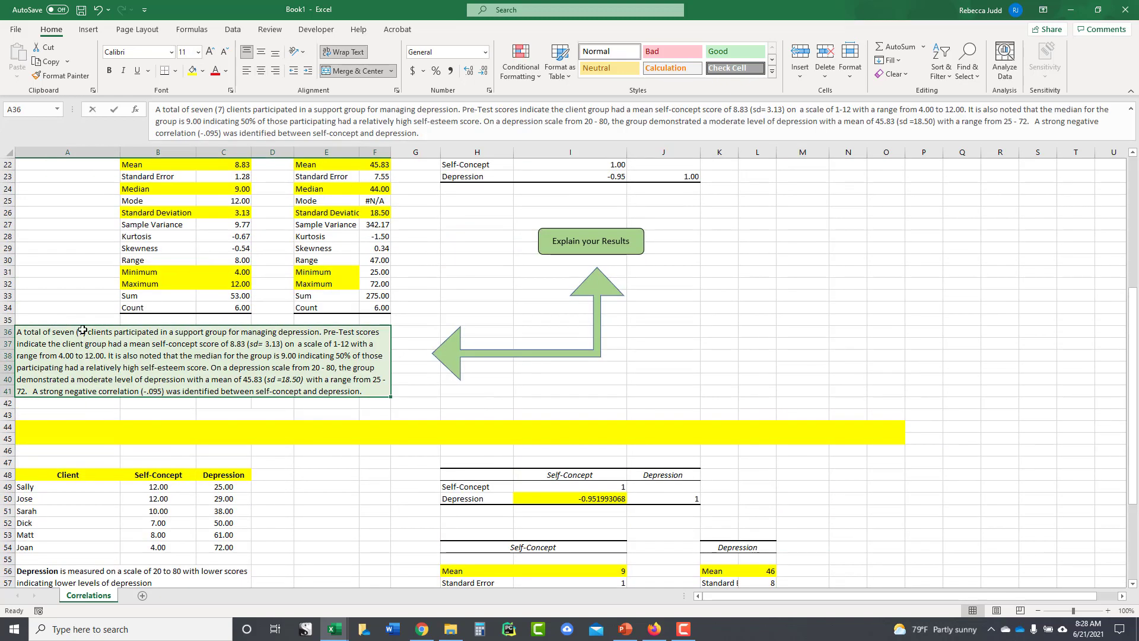
pyautogui.doubleClick(82, 330)
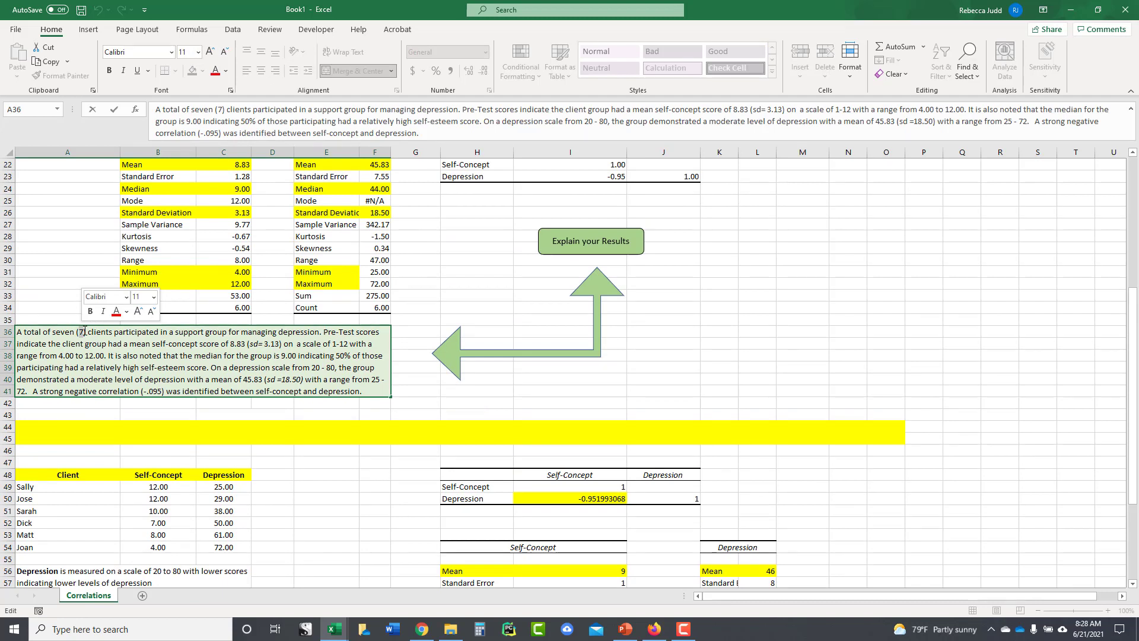
pyautogui.press('BackSpace')
pyautogui.write('6')
pyautogui.click(644, 366)
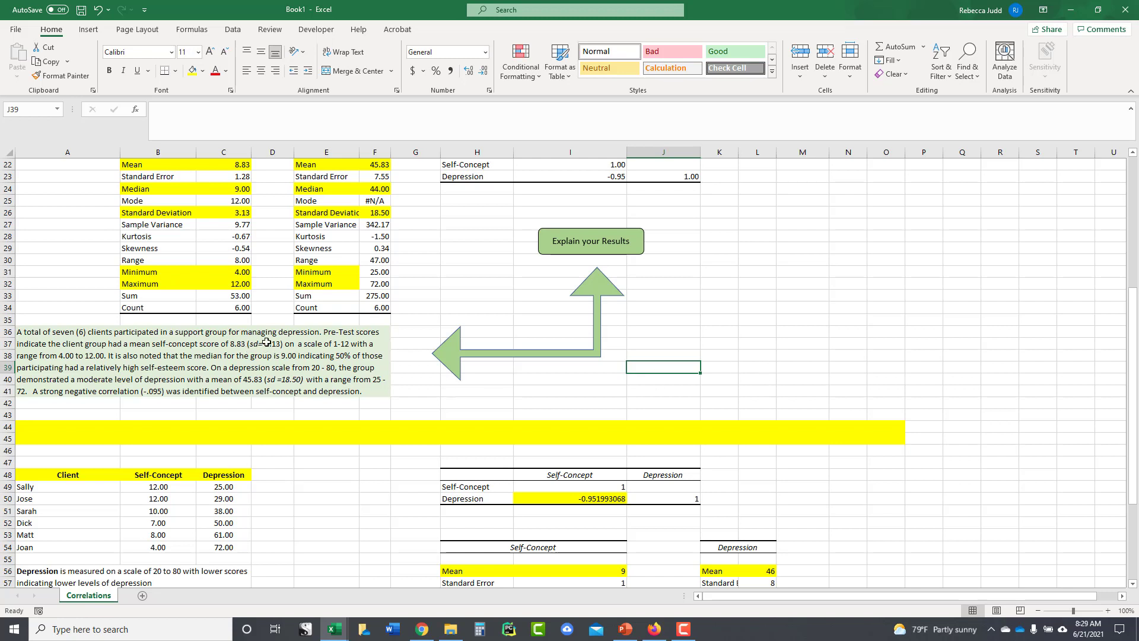
# After checking the rounded mean in I56, change the paragraph's self-concept mean from 8.83 to 9 and sd to 3.
pyautogui.click(612, 574)
pyautogui.scroll(-2, 849, 544)
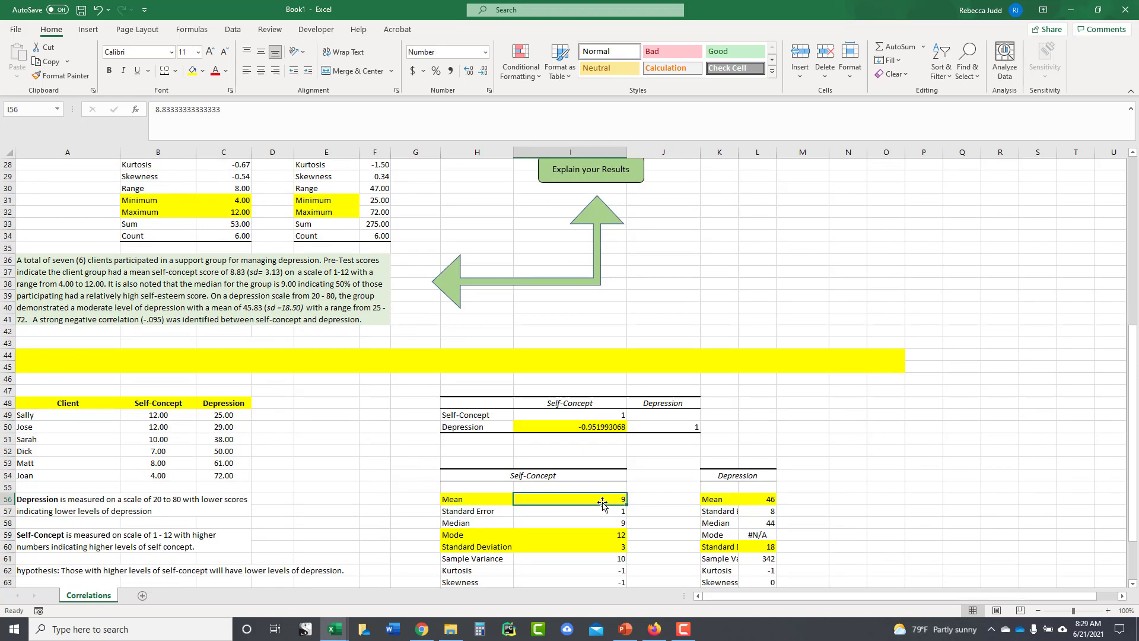
pyautogui.click(244, 273)
pyautogui.doubleClick(245, 272)
pyautogui.moveTo(247, 271); pyautogui.dragTo(232, 271)
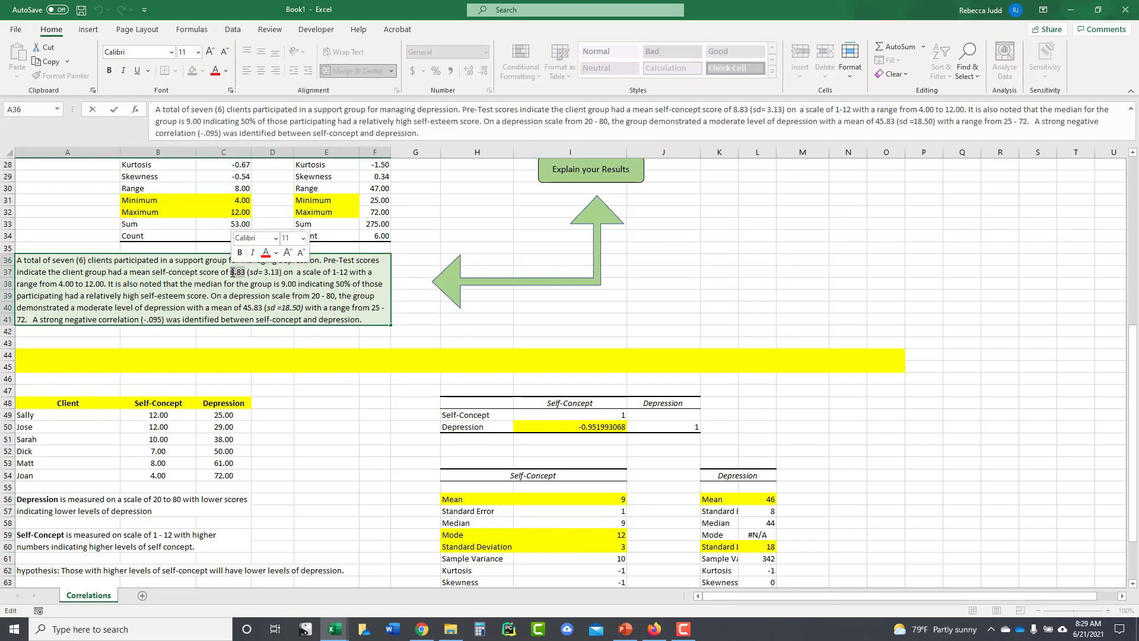
pyautogui.write('9')
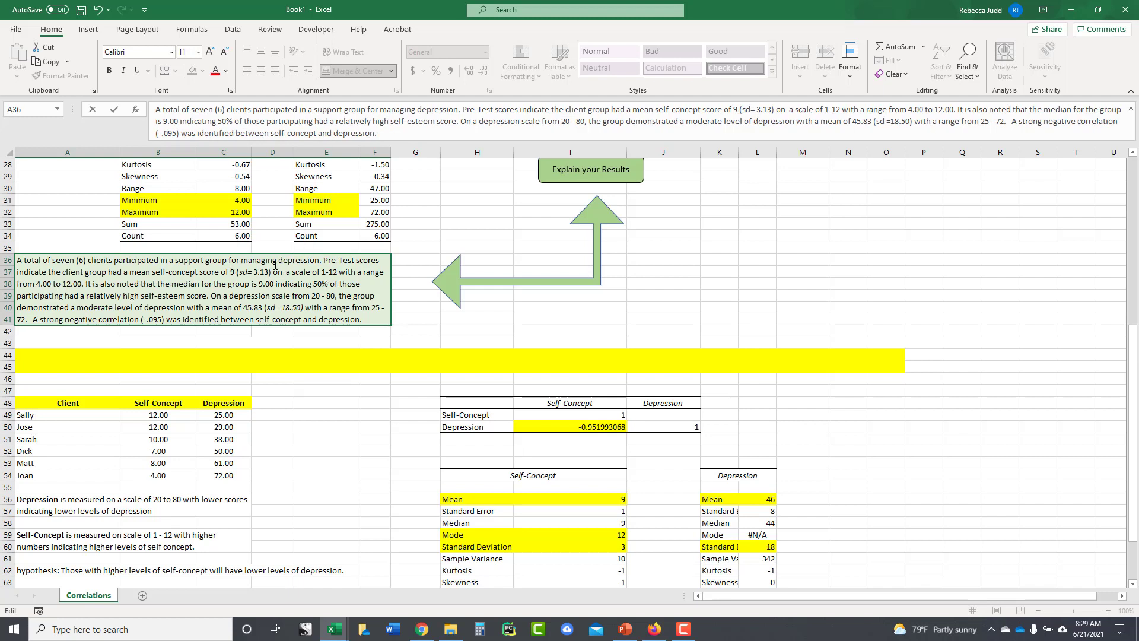
pyautogui.click(271, 272)
pyautogui.press('BackSpace')
pyautogui.press('BackSpace')
pyautogui.press('BackSpace')
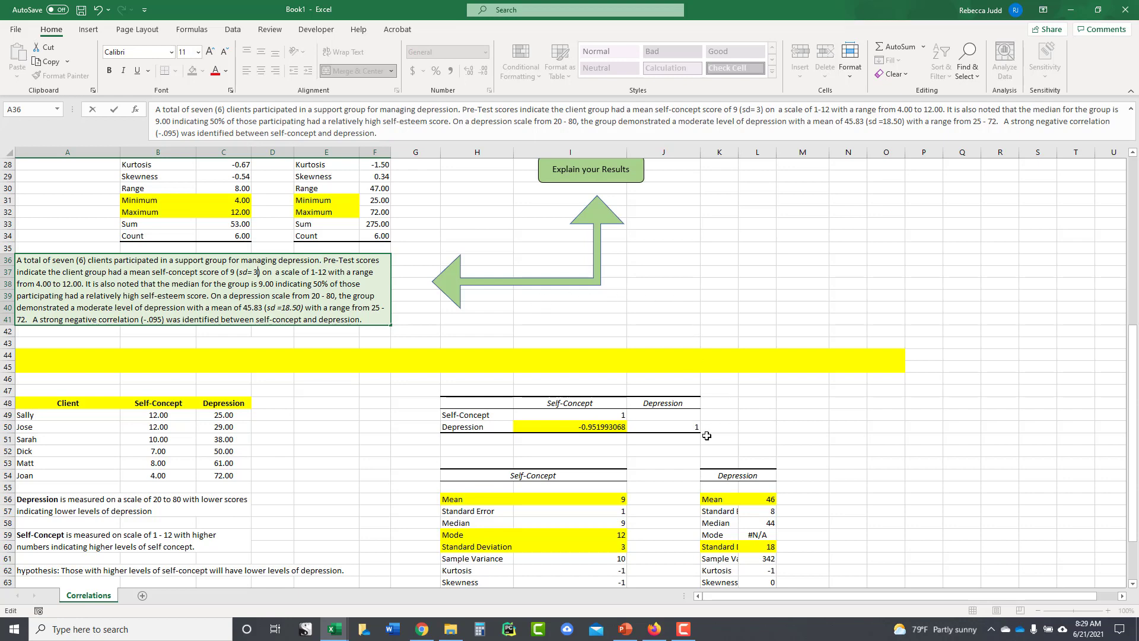
# Check the self-concept Minimum, Maximum and Mode values in the statistics table.
pyautogui.scroll(-3, 680, 535)
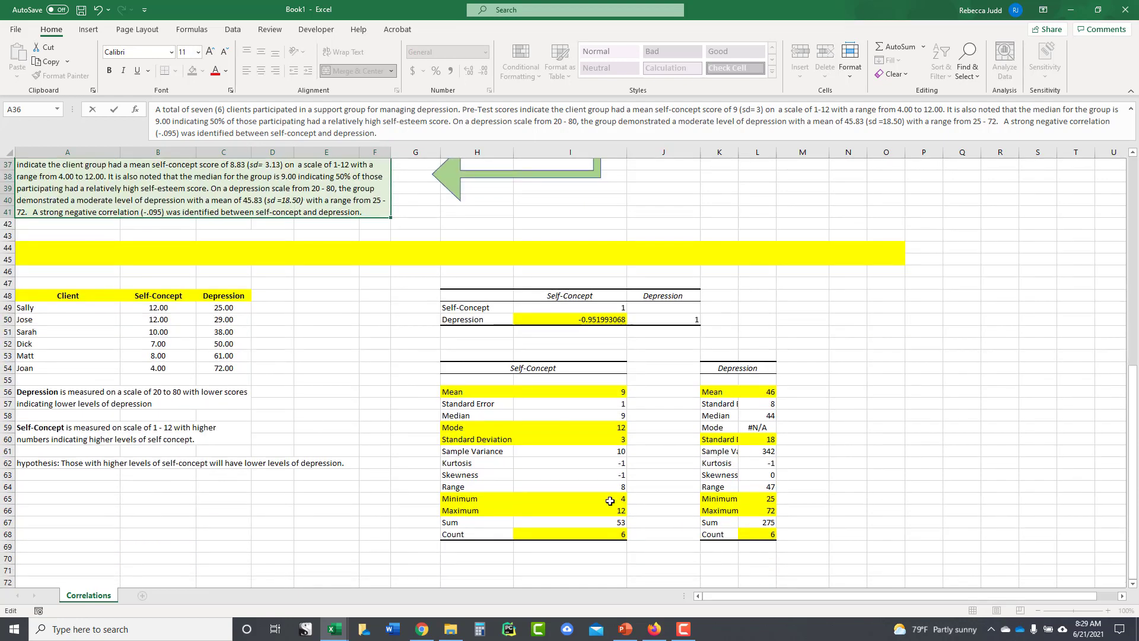
pyautogui.click(610, 500)
pyautogui.click(608, 511)
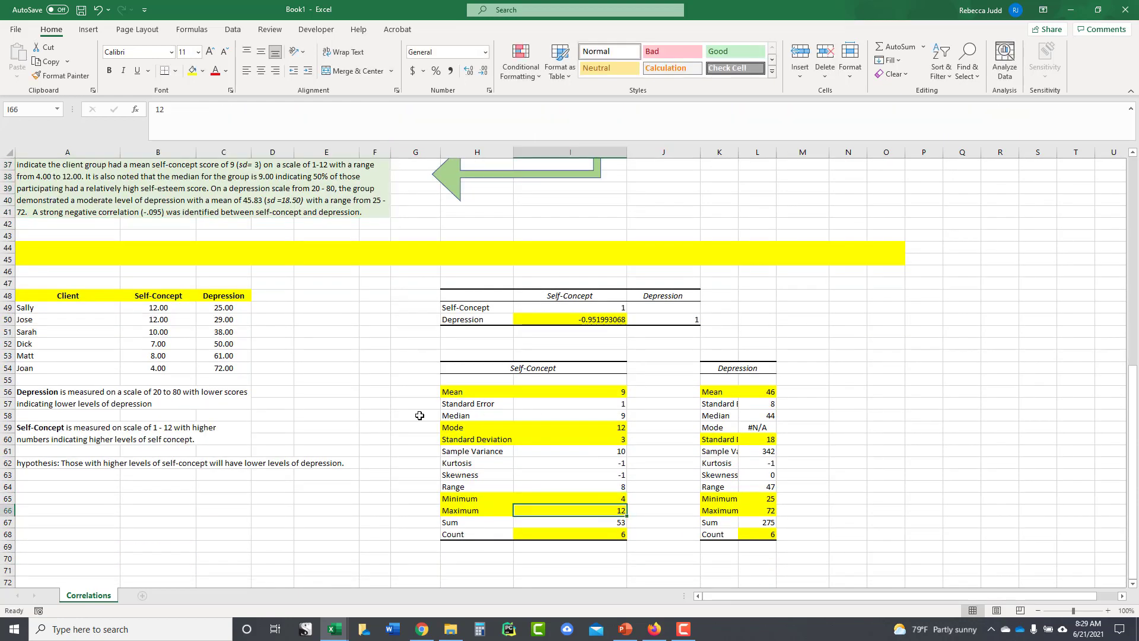
pyautogui.scroll(1, 419, 415)
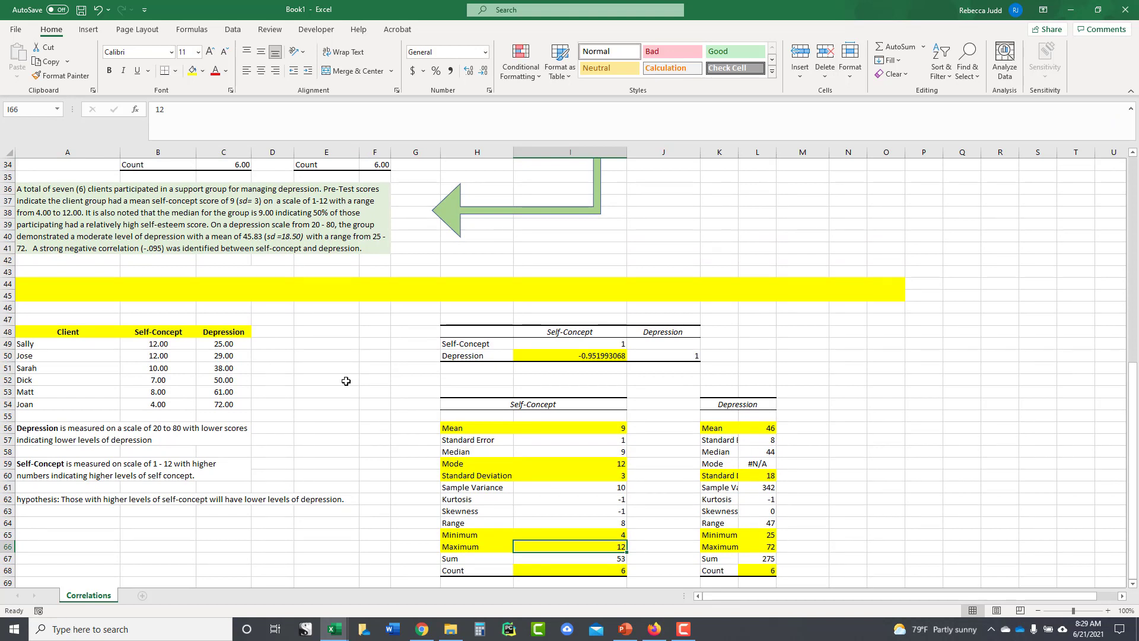
pyautogui.click(579, 461)
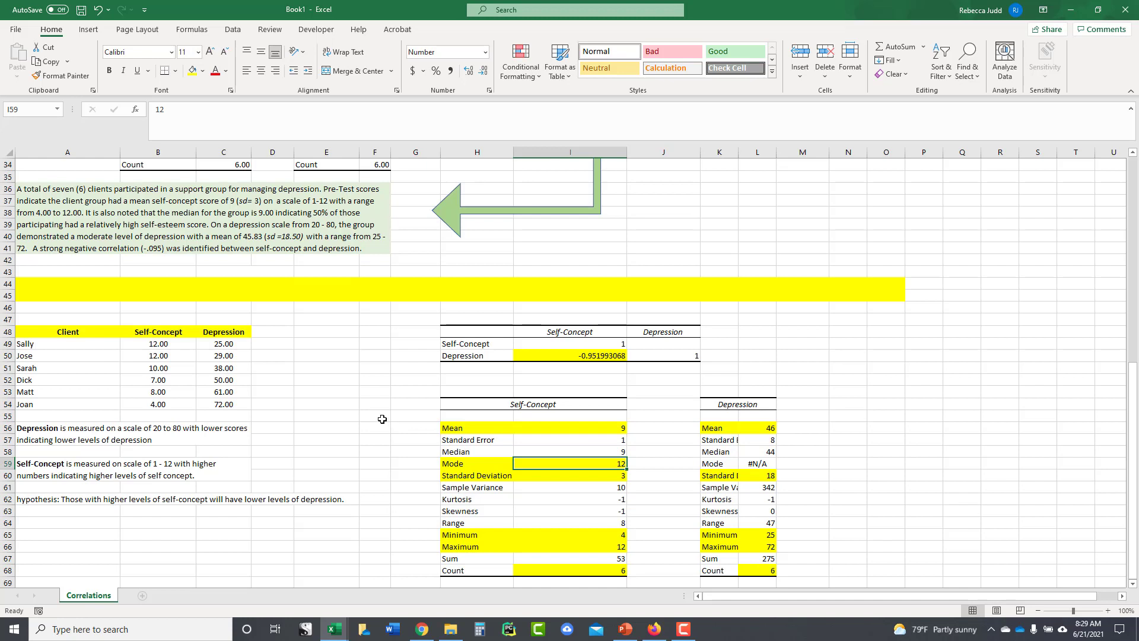
# Round the depression mean in the paragraph from 45.83 to 46 and its sd from 18.50 to 18.
pyautogui.doubleClick(261, 238)
pyautogui.moveTo(261, 238); pyautogui.dragTo(248, 237)
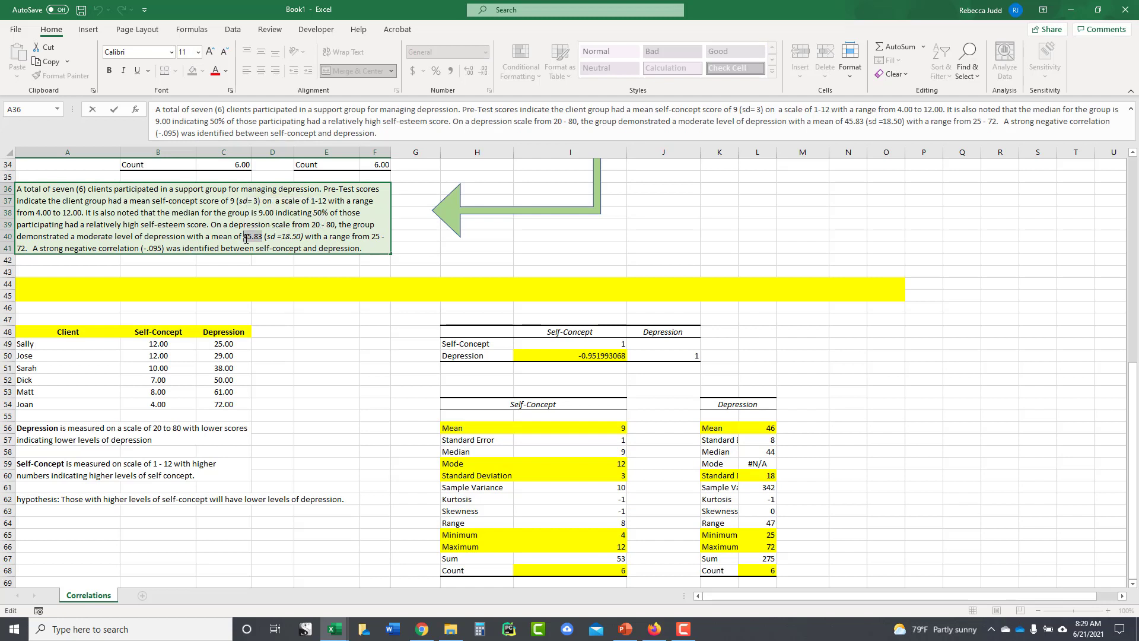
pyautogui.write('6')
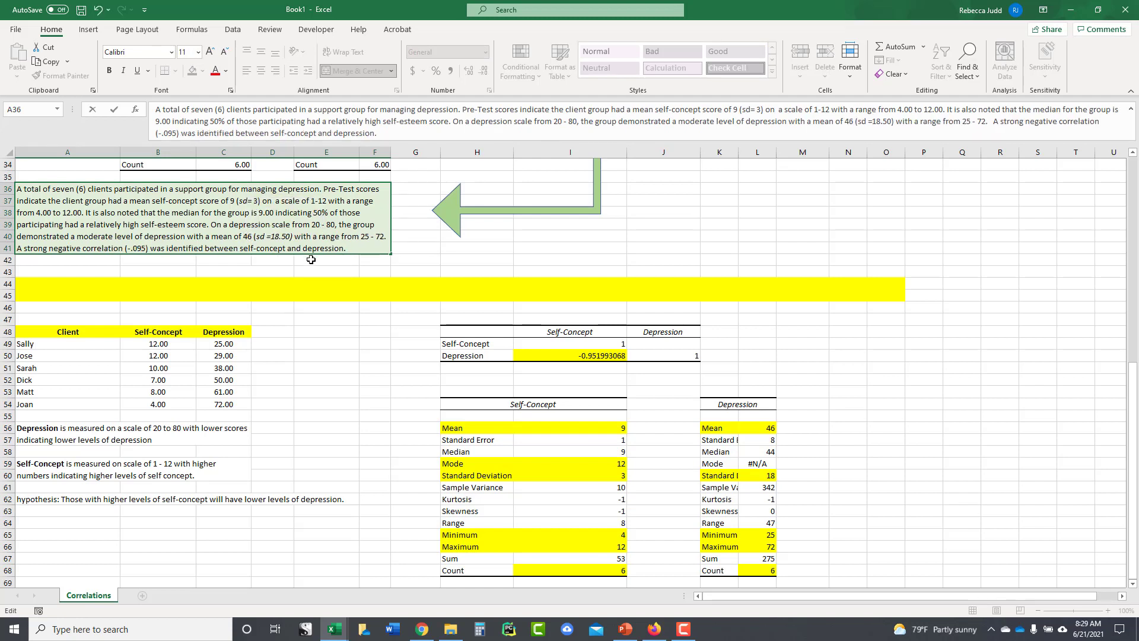
pyautogui.click(290, 237)
pyautogui.press('BackSpace')
pyautogui.press('BackSpace')
pyautogui.press('BackSpace')
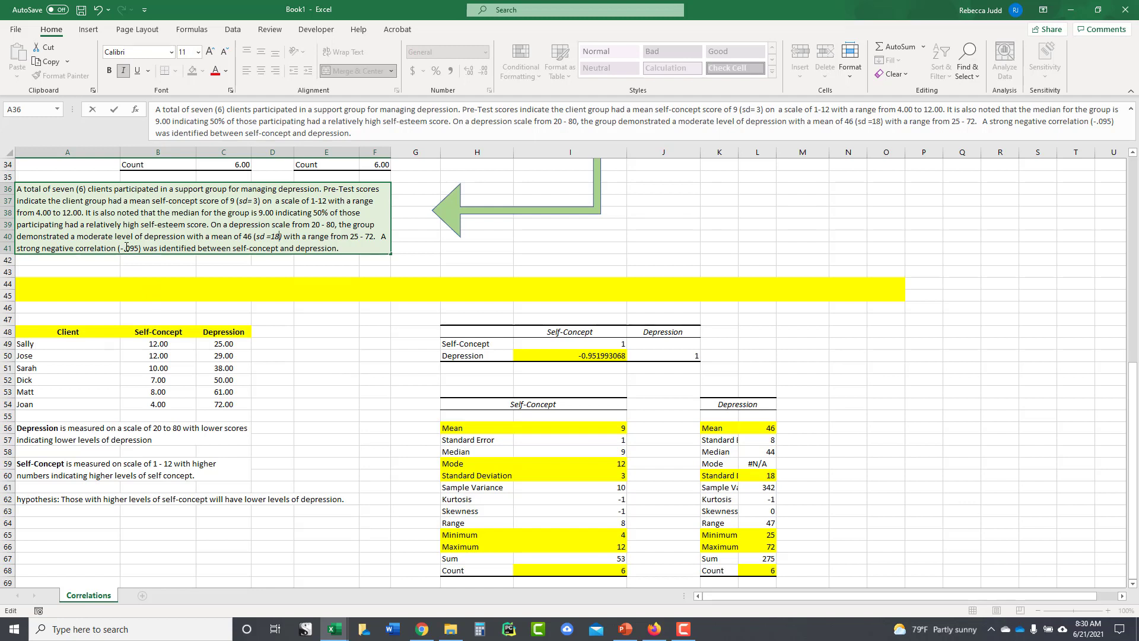
# Correct the paragraph's correlation value from -.095 to -0.95.
pyautogui.click(130, 248)
pyautogui.write('0')
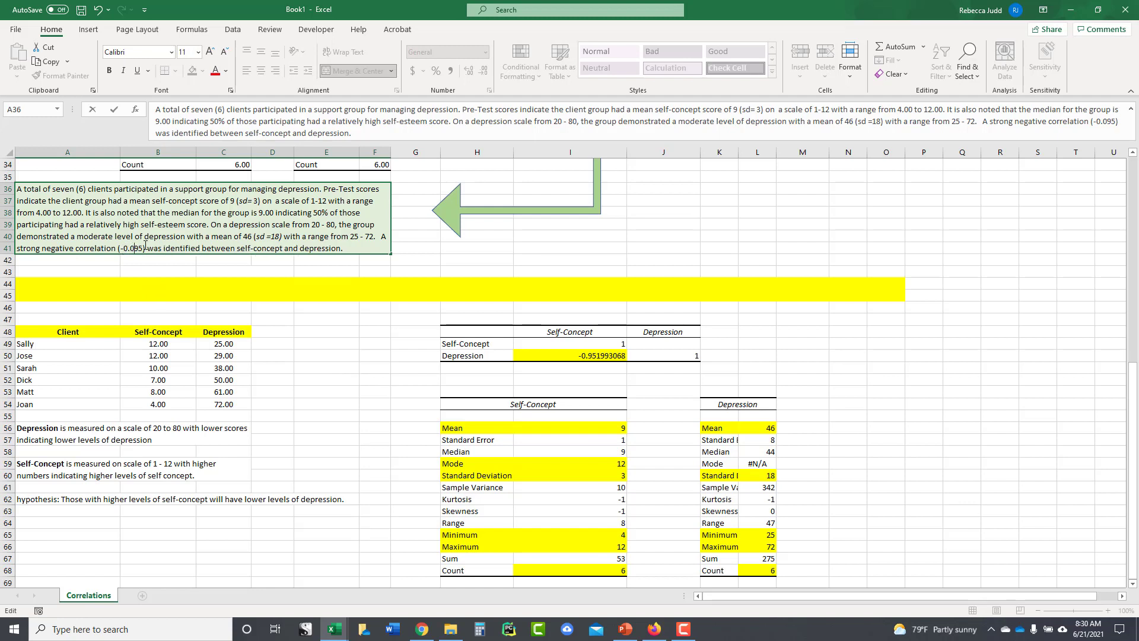
pyautogui.press('Right')
pyautogui.press('Delete')
pyautogui.click(327, 354)
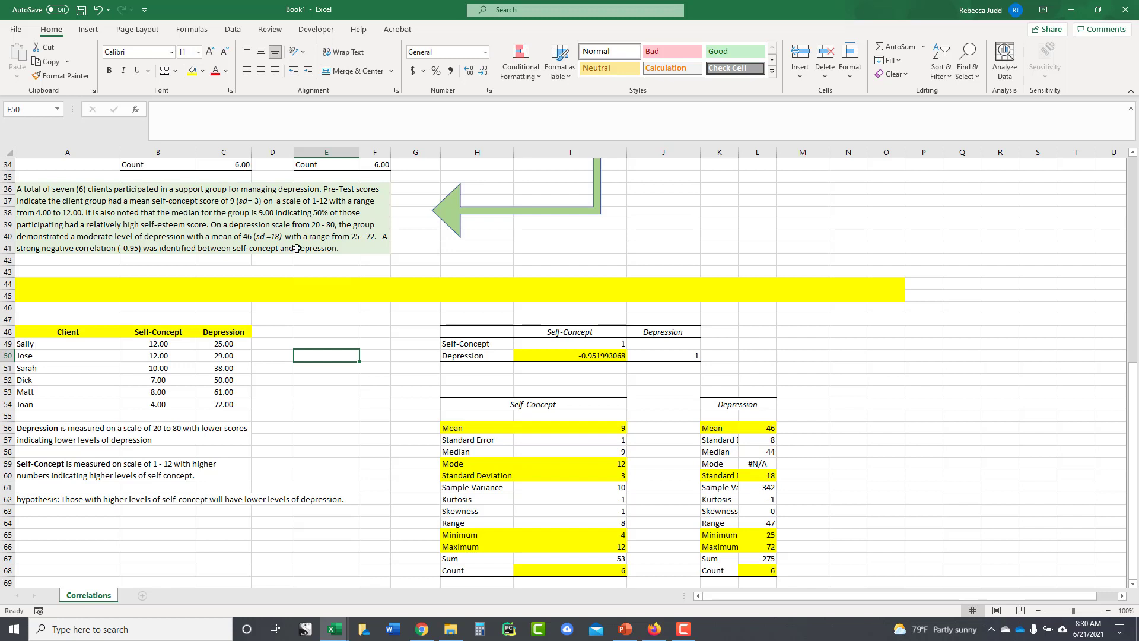
pyautogui.click(345, 248)
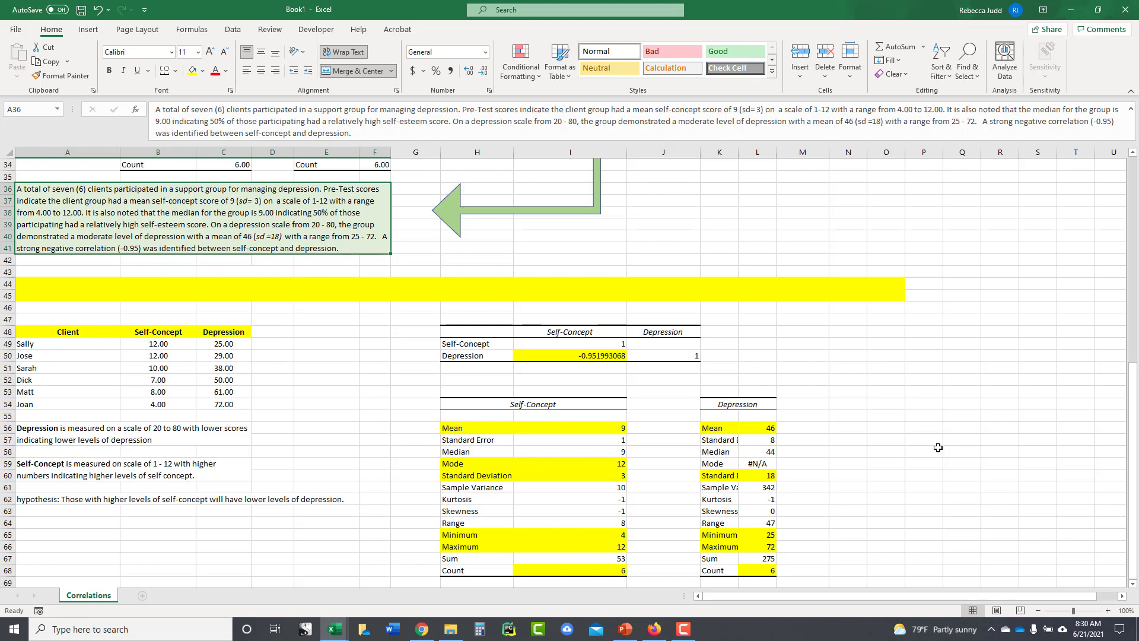
pyautogui.scroll(8, 938, 448)
pyautogui.scroll(3, 938, 447)
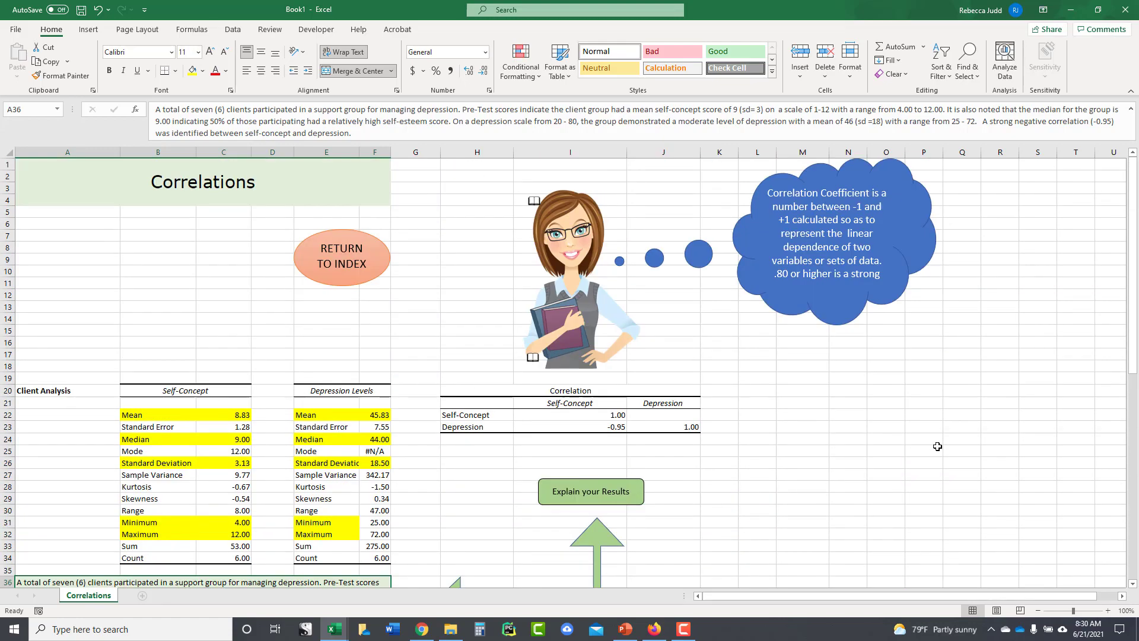
pyautogui.scroll(-12, 937, 445)
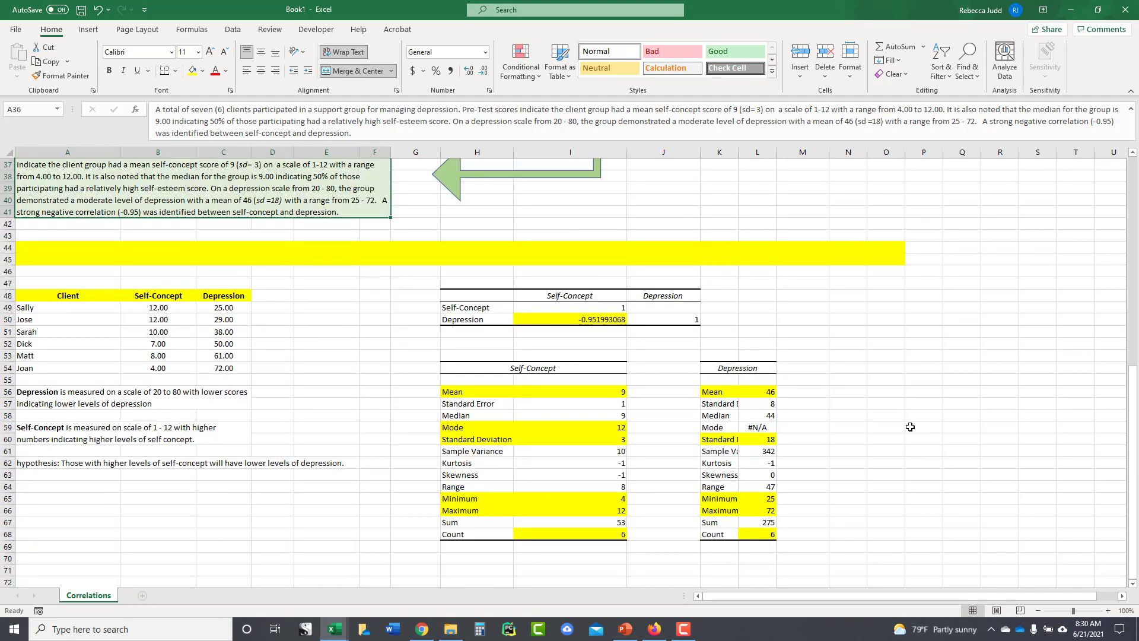
pyautogui.scroll(11, 910, 427)
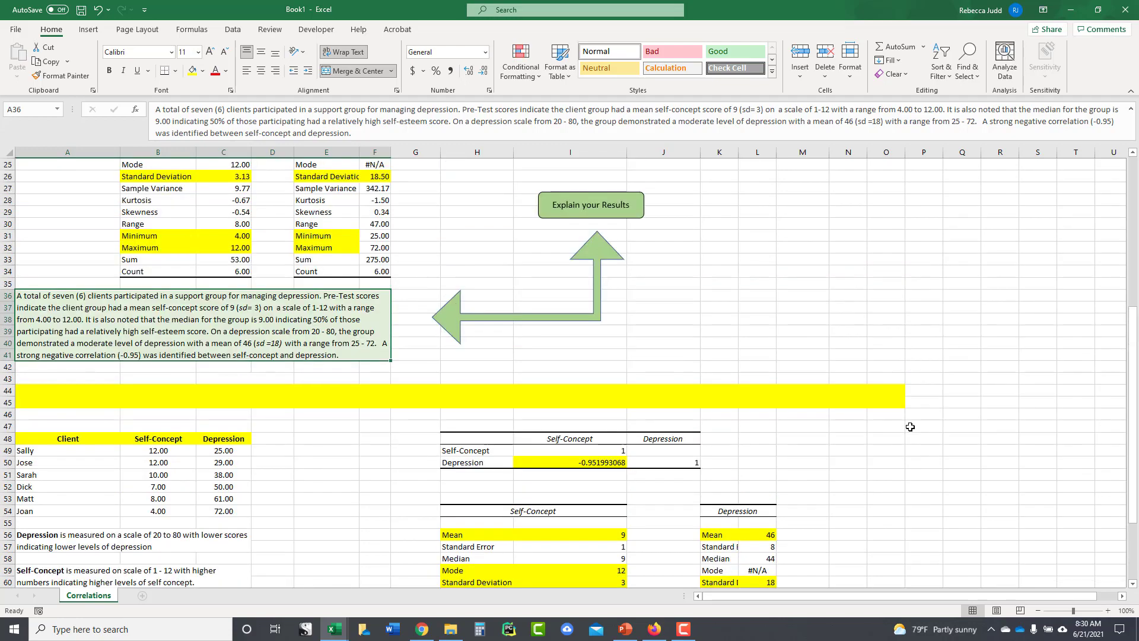
pyautogui.scroll(-11, 60, 326)
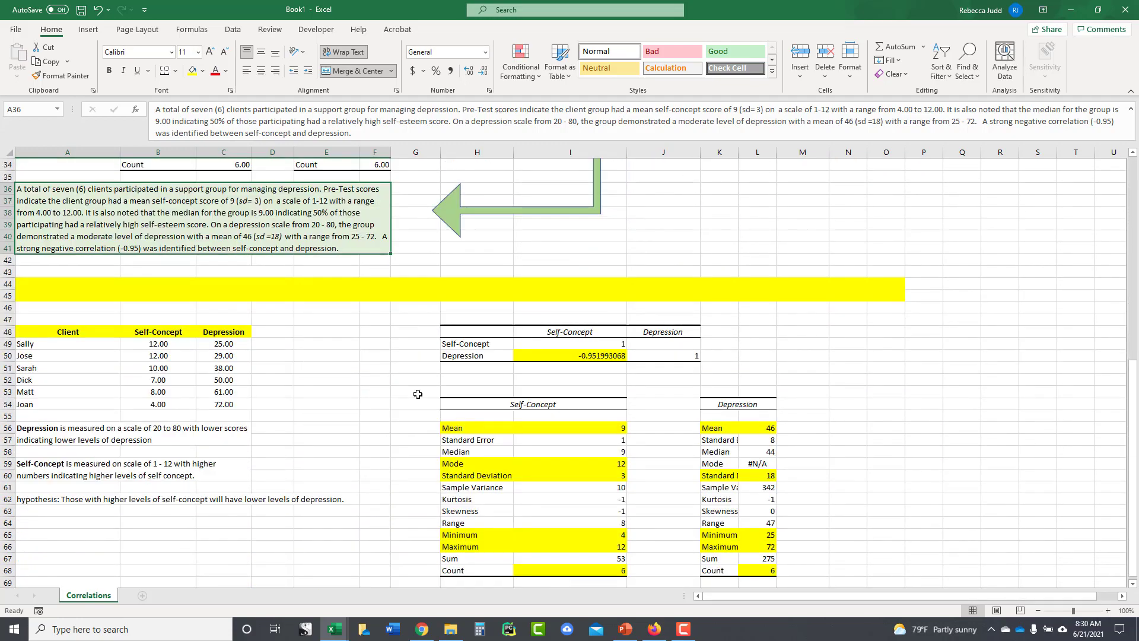
# Copy the client table and its scale notes in A48:D60.
pyautogui.moveTo(59, 325); pyautogui.dragTo(265, 470)
pyautogui.rightClick(243, 468)
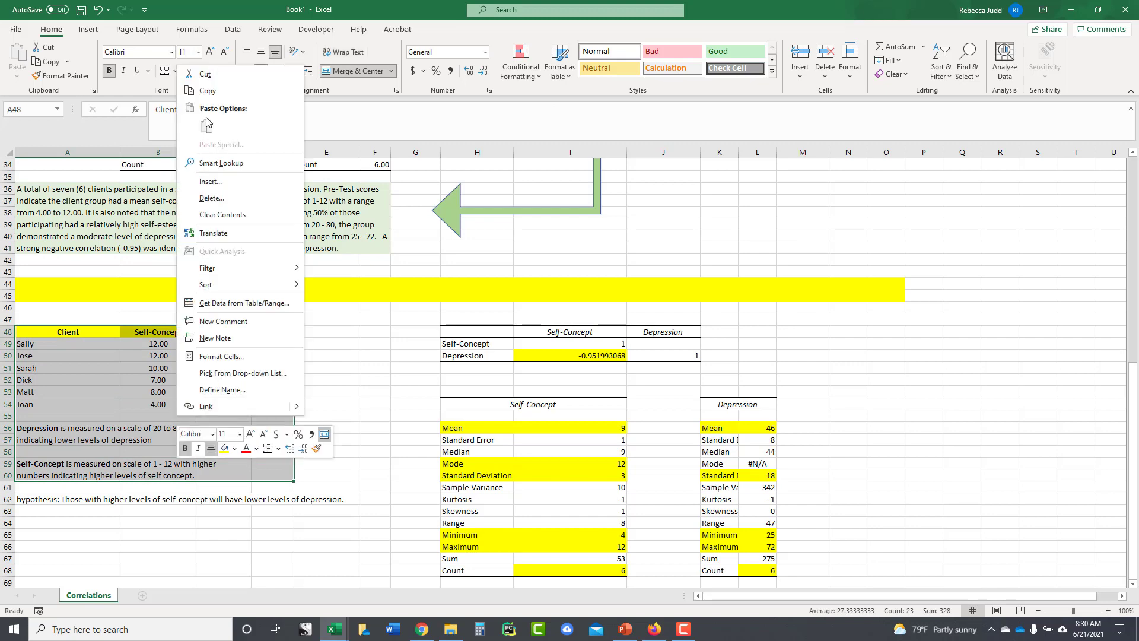
pyautogui.click(244, 90)
# Paste the client table and notes at A5, just below the Correlations title.
pyautogui.scroll(11, 351, 160)
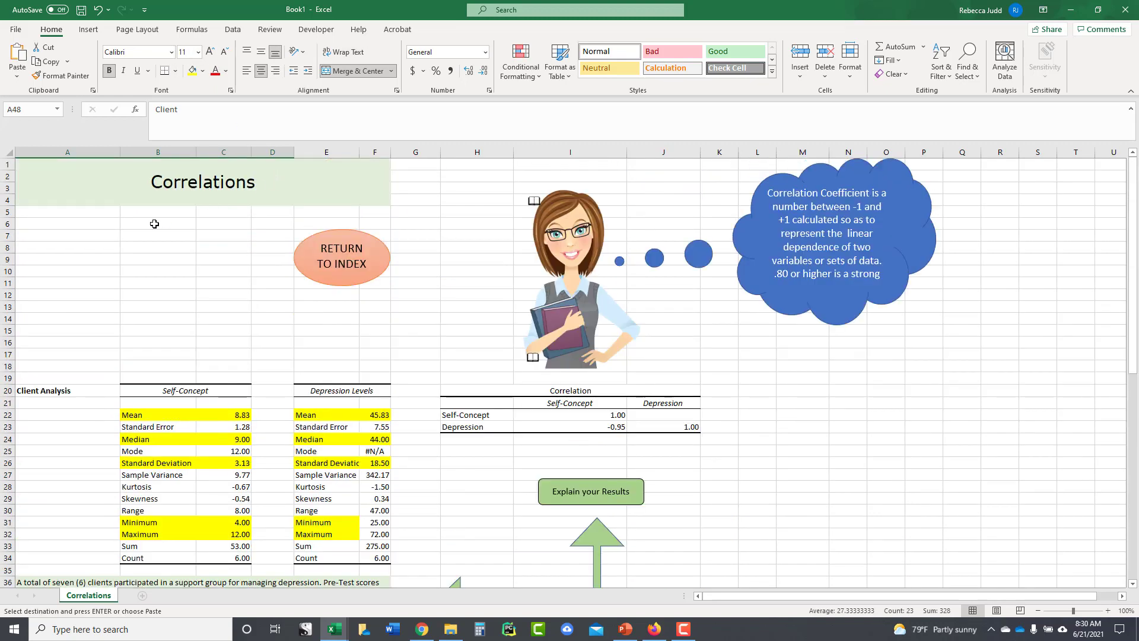
pyautogui.click(43, 214)
pyautogui.rightClick(44, 214)
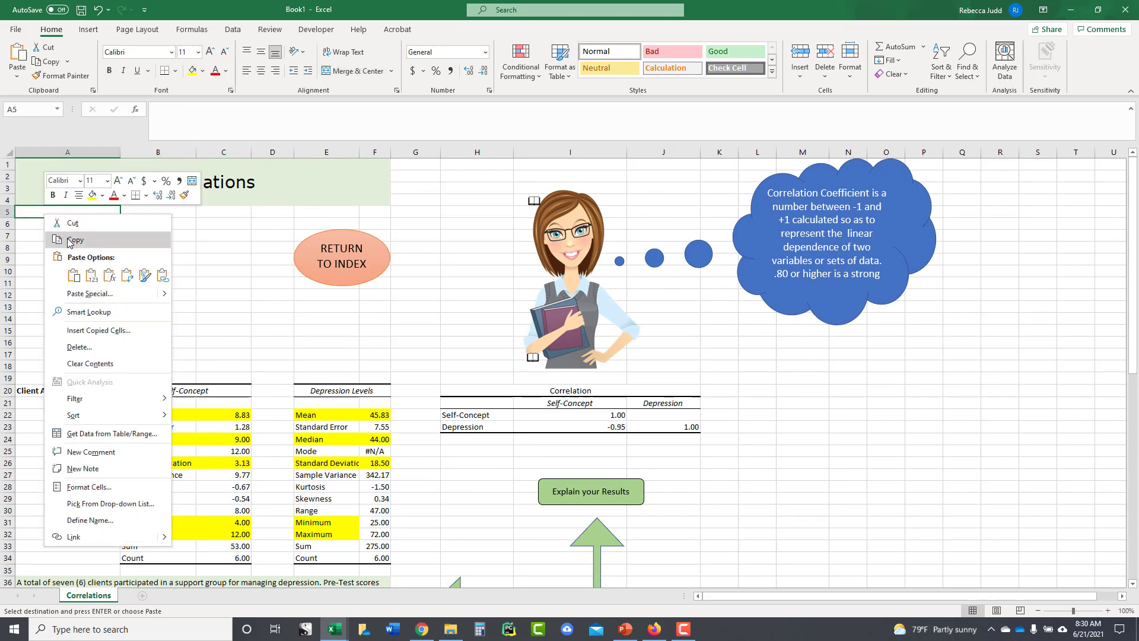
pyautogui.click(75, 274)
pyautogui.click(396, 316)
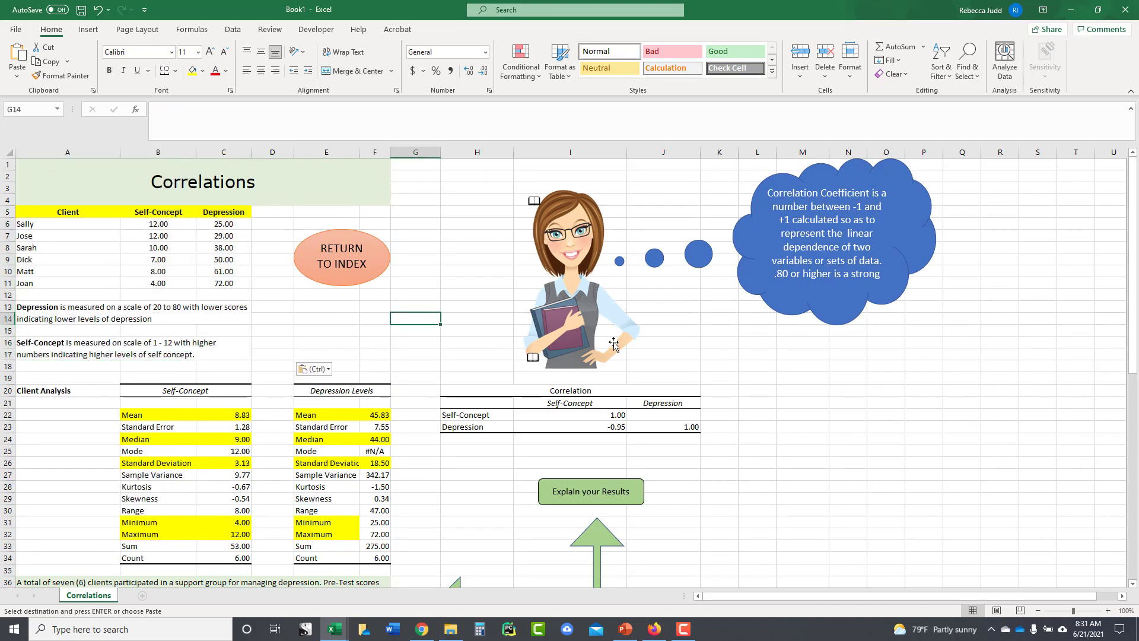
pyautogui.scroll(-8, 909, 408)
pyautogui.scroll(8, 914, 409)
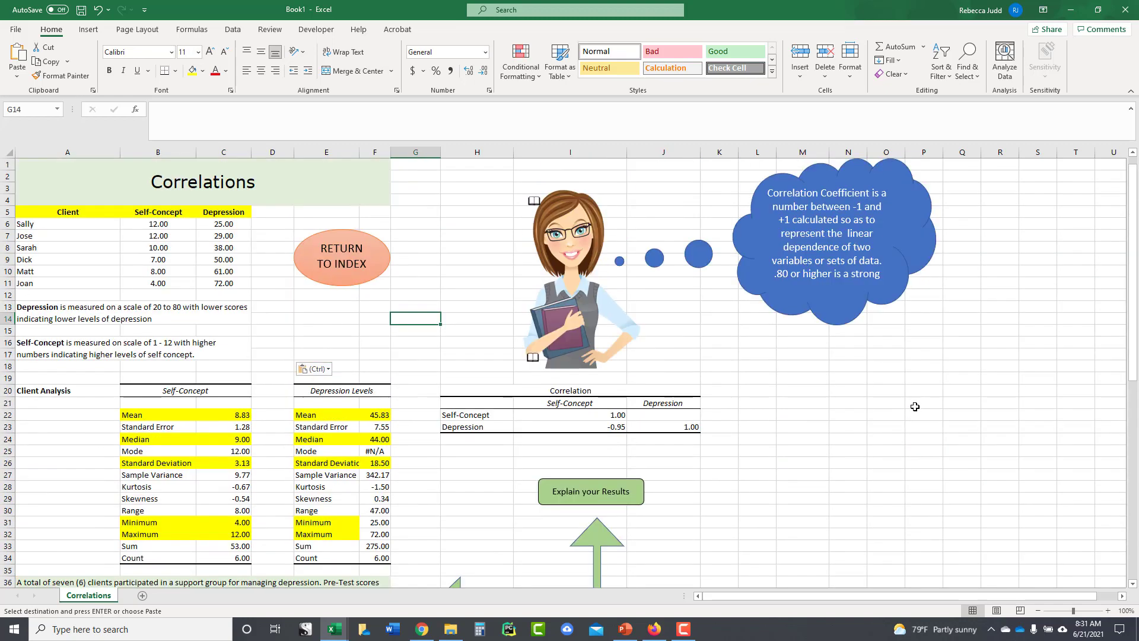